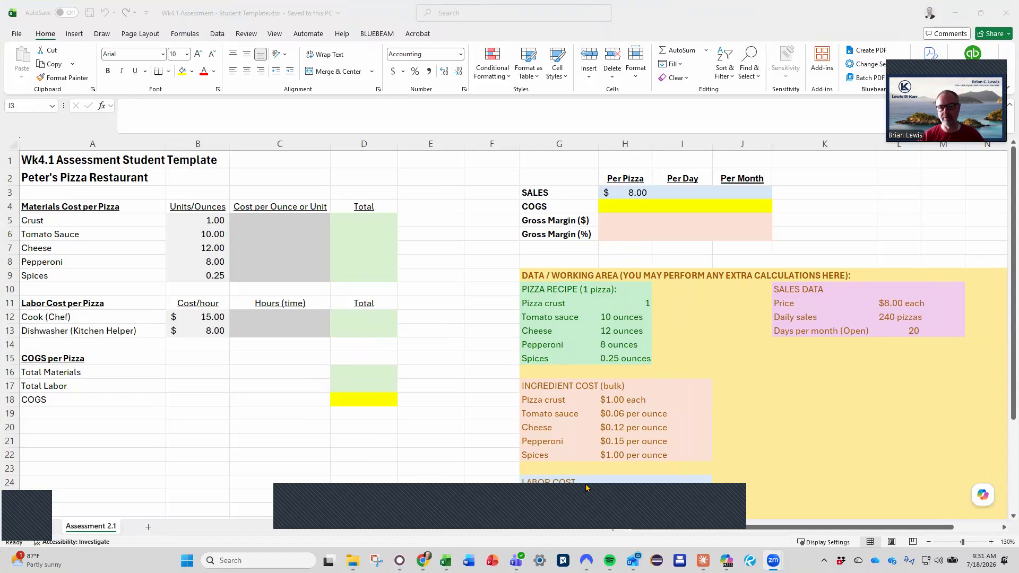
Review the working-area recipe, ingredient and labor data, and the units or ounces for Crust through Spices in B5:B9
{"action": "scroll", "coordinate": [628, 401], "scroll_direction": "down", "scroll_amount": 3}
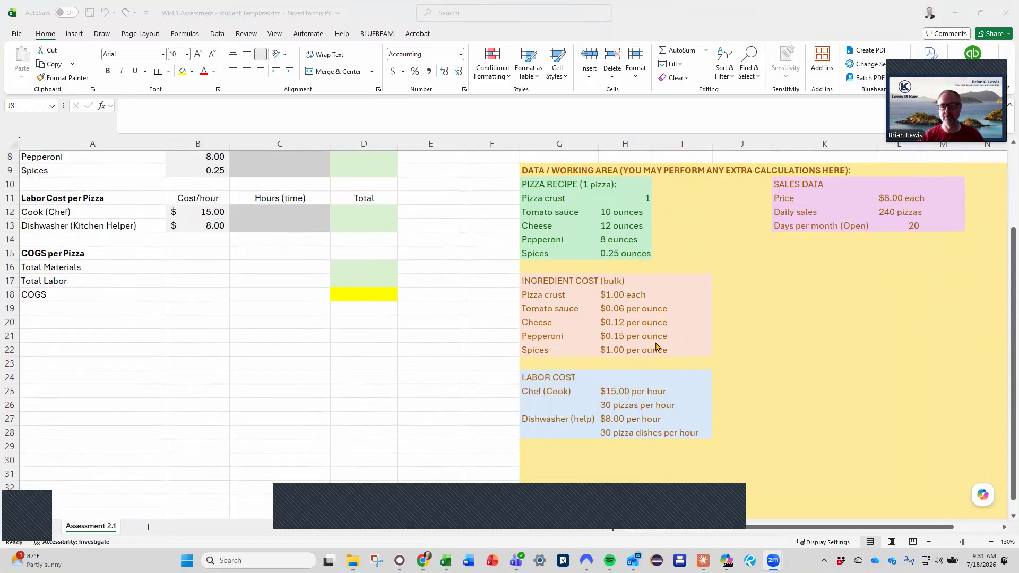
{"action": "scroll", "coordinate": [771, 290], "scroll_direction": "up", "scroll_amount": 1}
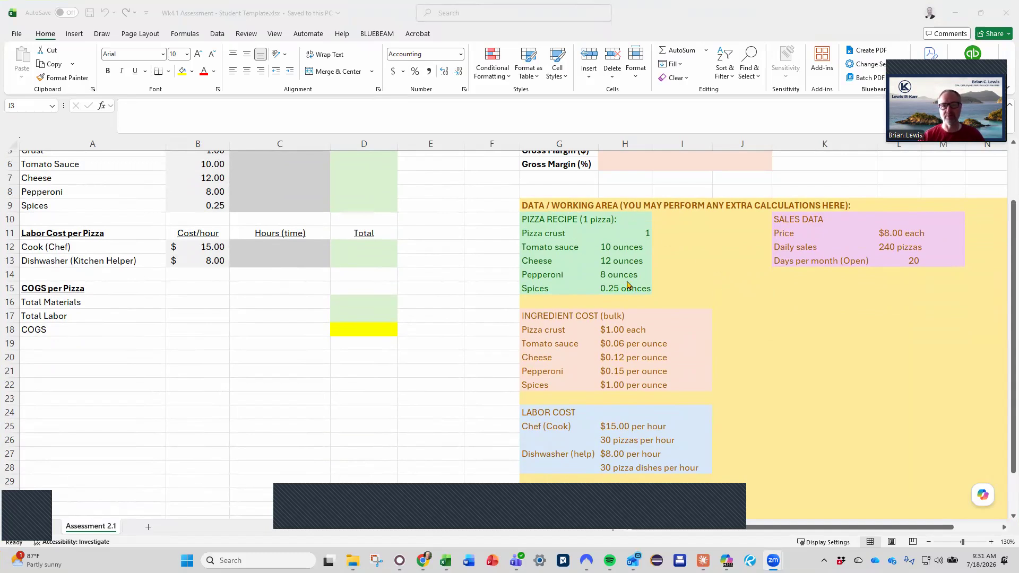
{"action": "scroll", "coordinate": [628, 285], "scroll_direction": "up", "scroll_amount": 2}
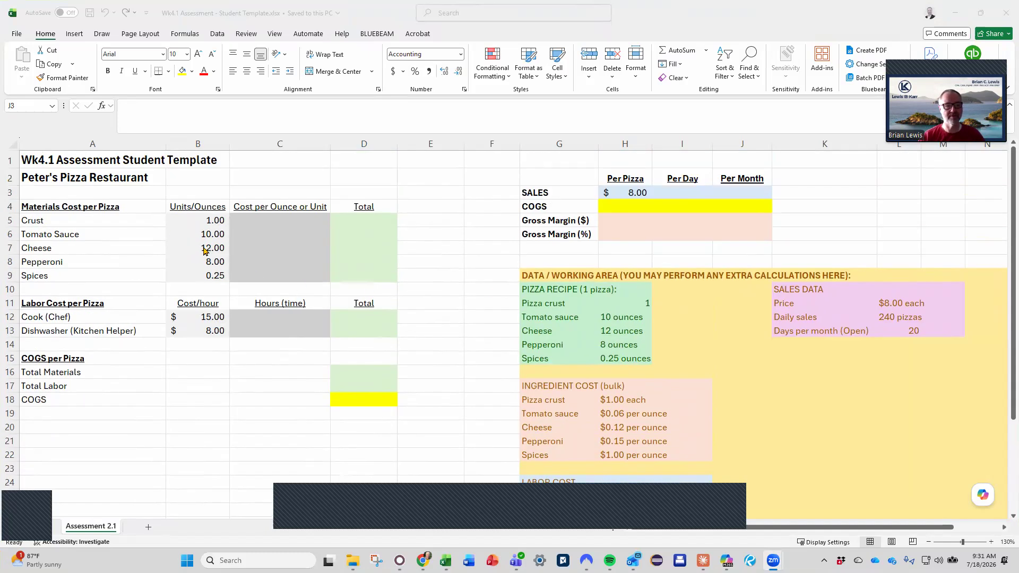
{"action": "left_click", "coordinate": [202, 220]}
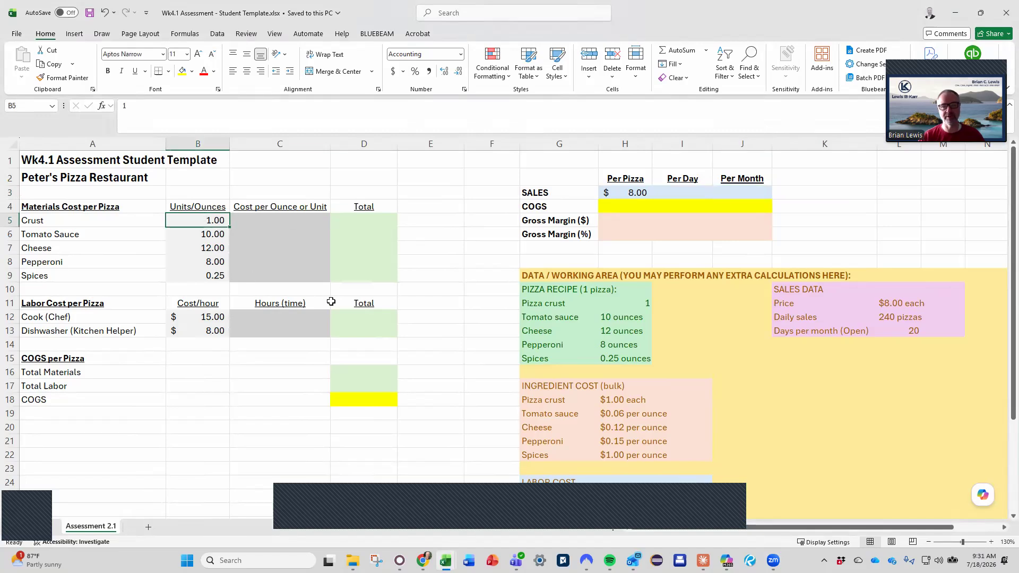
{"action": "key", "text": "Down"}
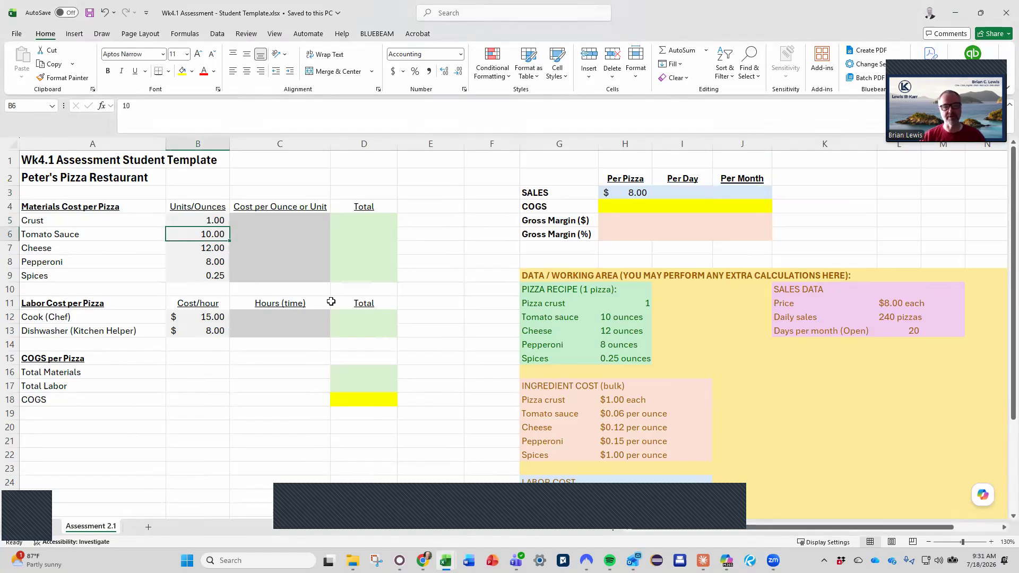
{"action": "key", "text": "Down"}
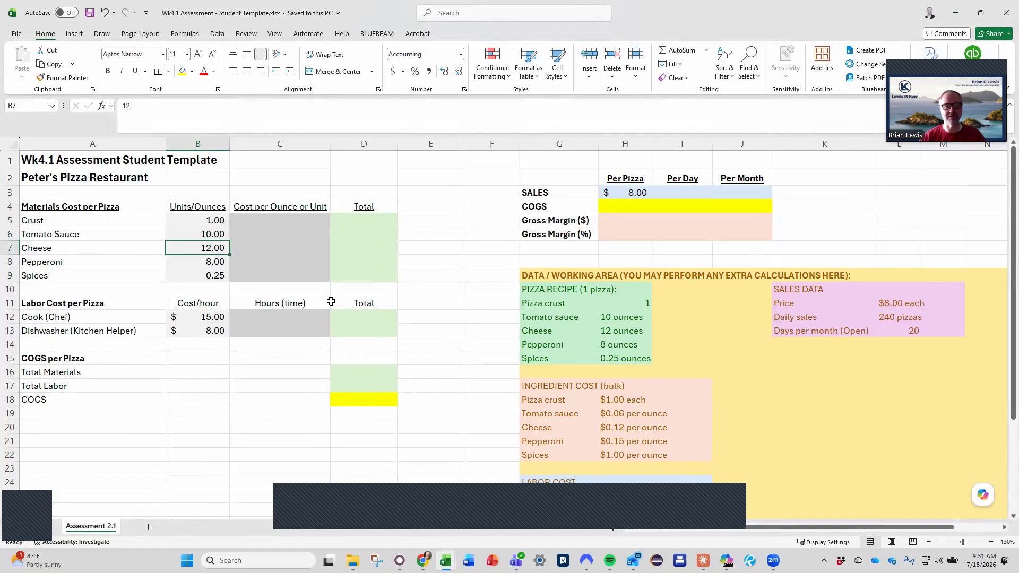
{"action": "left_click", "coordinate": [199, 233]}
{"action": "left_click", "coordinate": [220, 247]}
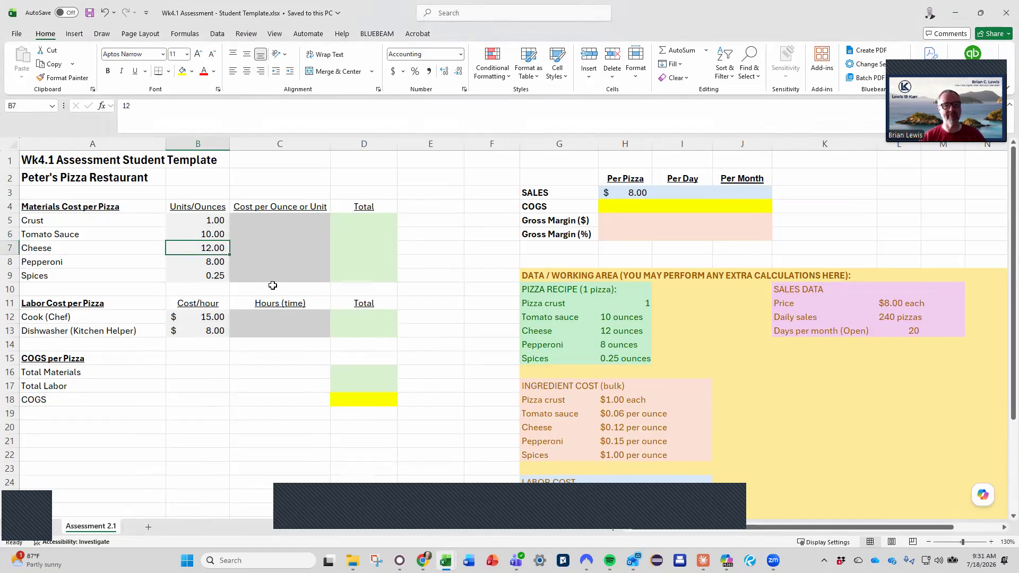
{"action": "left_click", "coordinate": [217, 264]}
{"action": "left_click", "coordinate": [210, 277]}
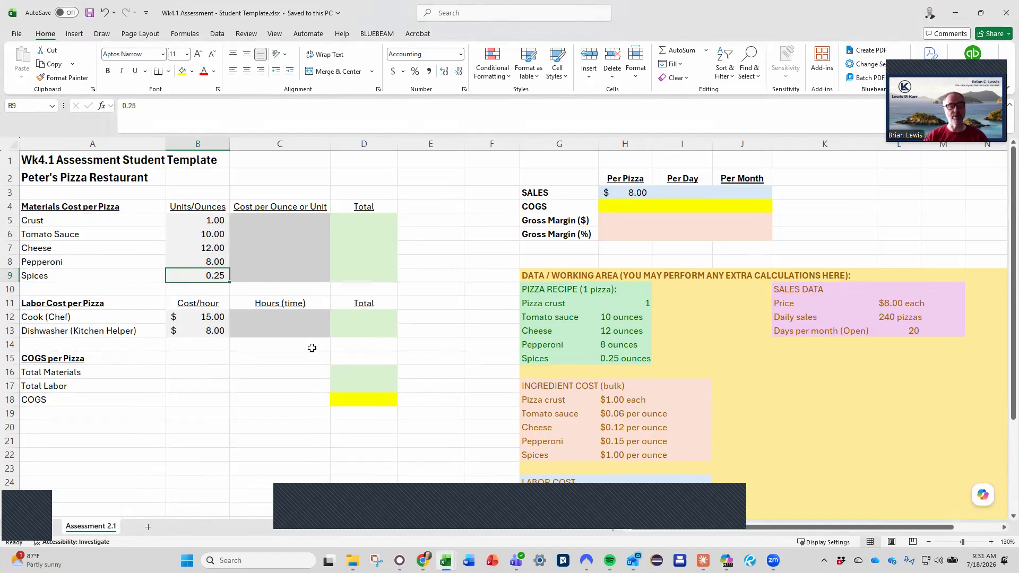
Compare the cook and dishwasher hourly costs in B12:B13 with the LABOR COST data in the working area
{"action": "key", "text": "Down"}
{"action": "key", "text": "Down"}
{"action": "key", "text": "Down"}
{"action": "key", "text": "Down"}
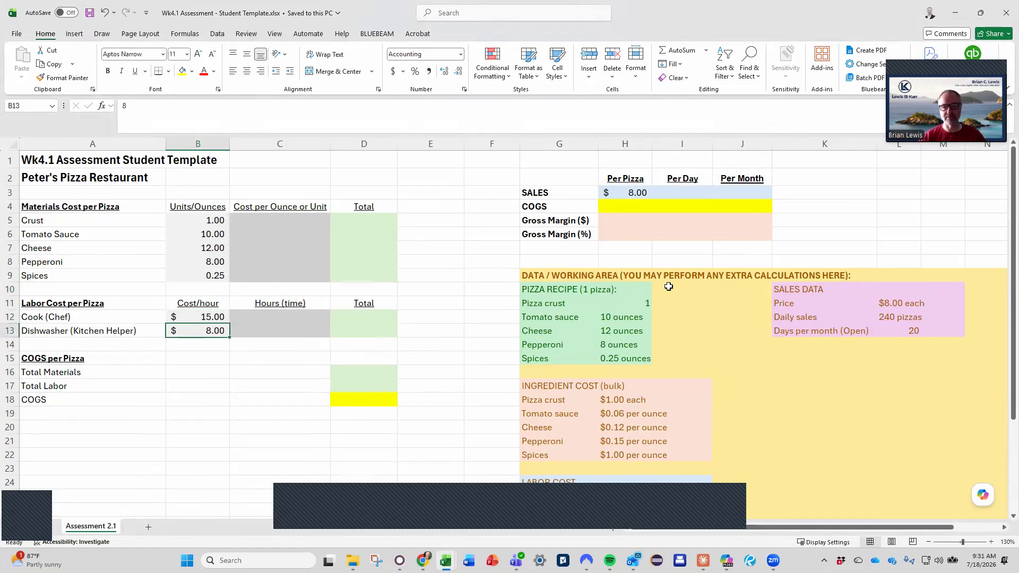
{"action": "scroll", "coordinate": [669, 287], "scroll_direction": "down", "scroll_amount": 1}
{"action": "scroll", "coordinate": [669, 287], "scroll_direction": "down", "scroll_amount": 2}
{"action": "left_click", "coordinate": [642, 391]}
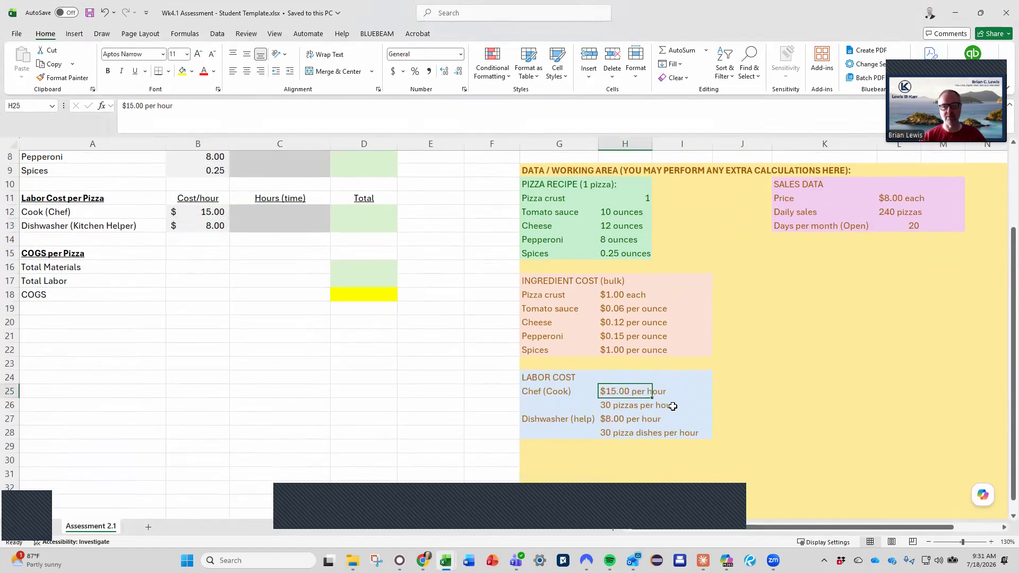
{"action": "left_click", "coordinate": [630, 423]}
{"action": "scroll", "coordinate": [467, 341], "scroll_direction": "up", "scroll_amount": 3}
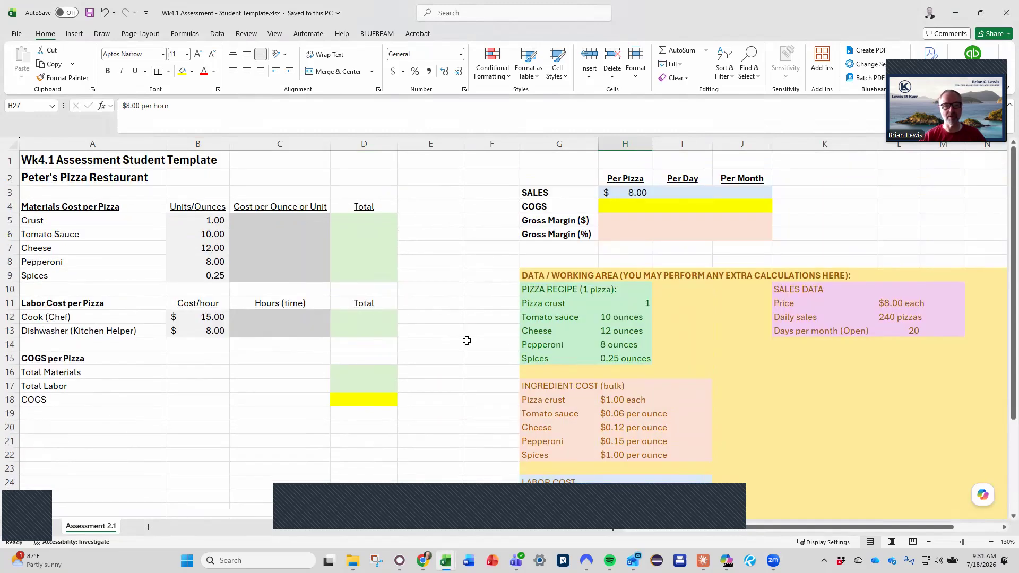
Examine the prefilled inputs in B5:B13 and the COGS, sales and gross margin cells that need results
{"action": "left_click_drag", "start_coordinate": [194, 219], "coordinate": [234, 343]}
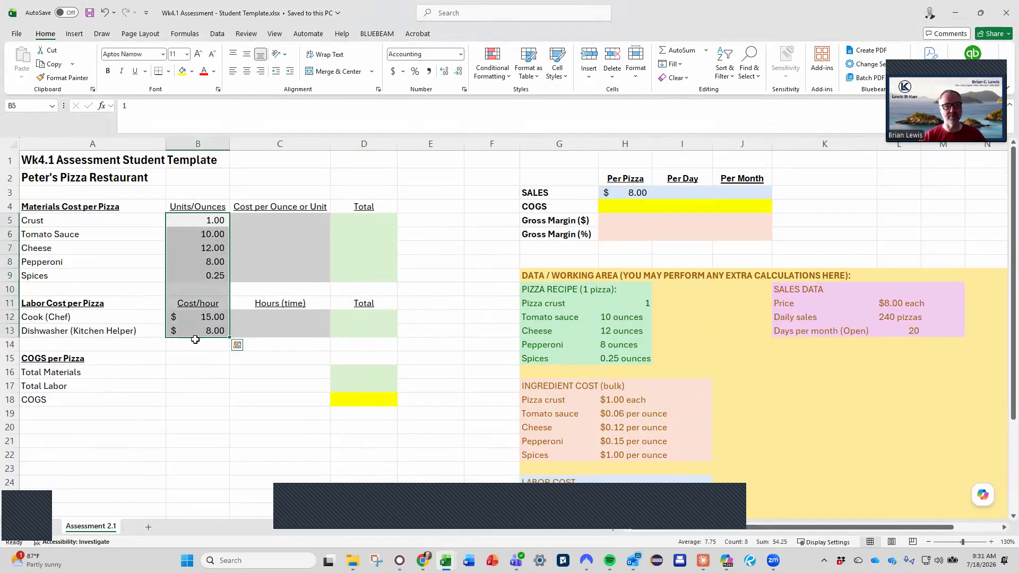
{"action": "scroll", "coordinate": [492, 345], "scroll_direction": "down", "scroll_amount": 1}
{"action": "scroll", "coordinate": [491, 345], "scroll_direction": "up", "scroll_amount": 1}
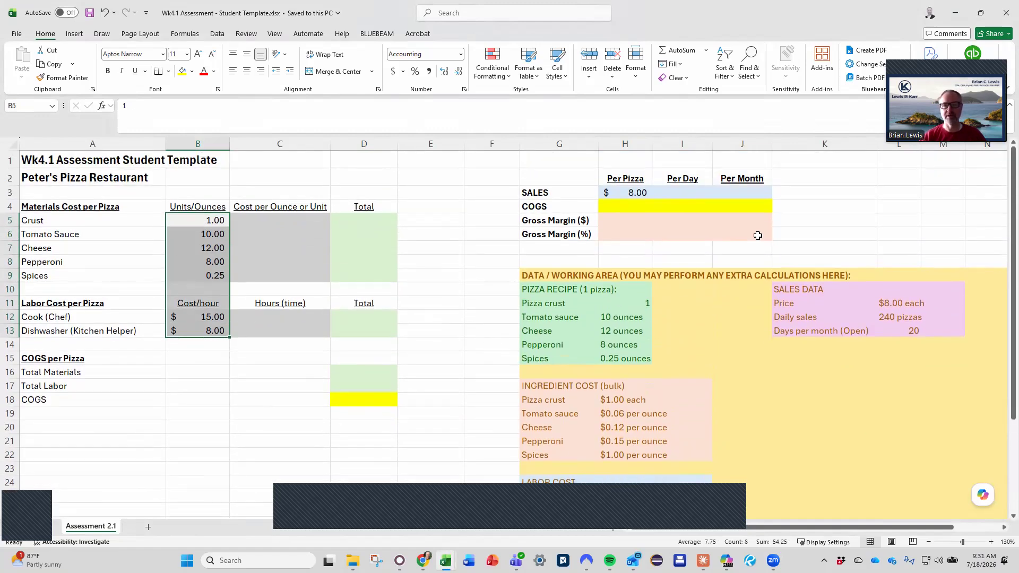
{"action": "left_click", "coordinate": [371, 398]}
{"action": "left_click", "coordinate": [639, 205]}
{"action": "left_click", "coordinate": [739, 194]}
{"action": "left_click", "coordinate": [744, 237]}
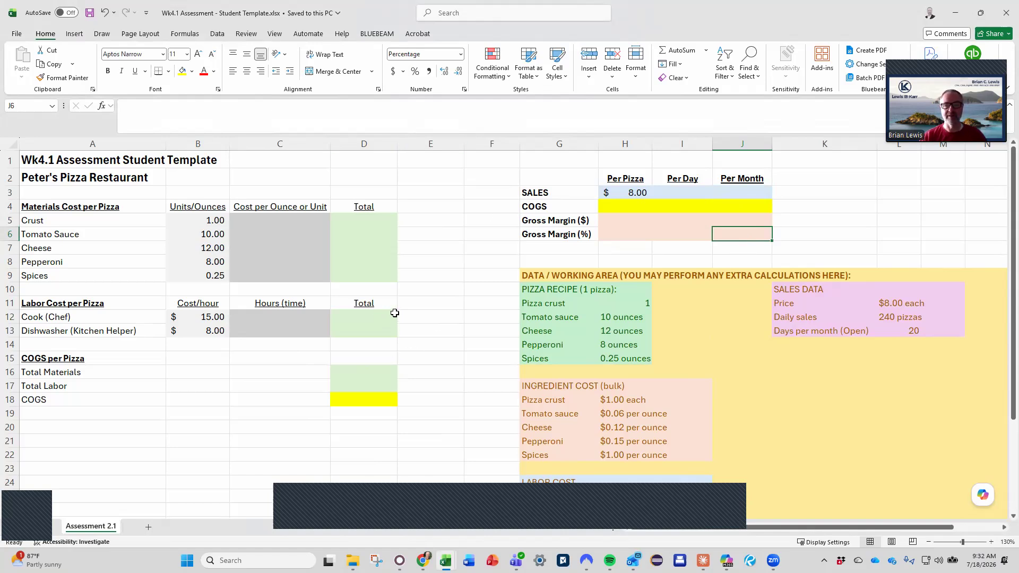
Enter the formula =B5*C5 in D5 for the Crust total
{"action": "left_click", "coordinate": [367, 221]}
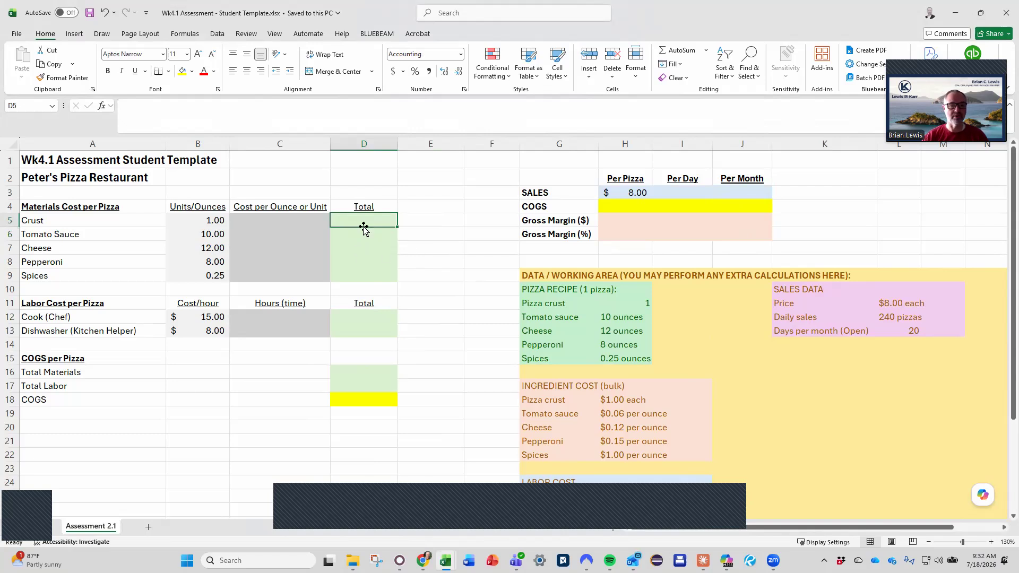
{"action": "type", "text": "="}
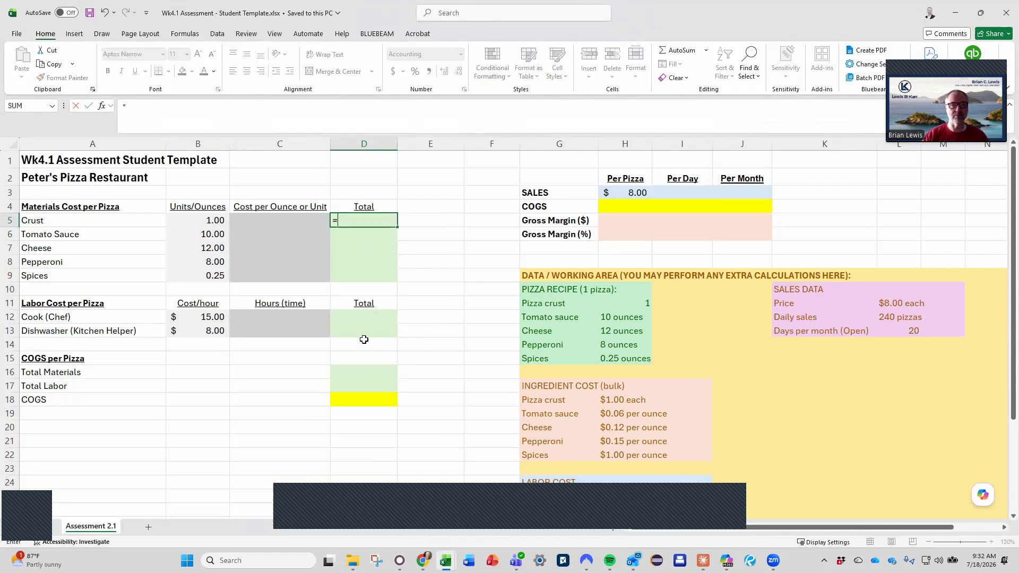
{"action": "key", "text": "Left"}
{"action": "key", "text": "Left"}
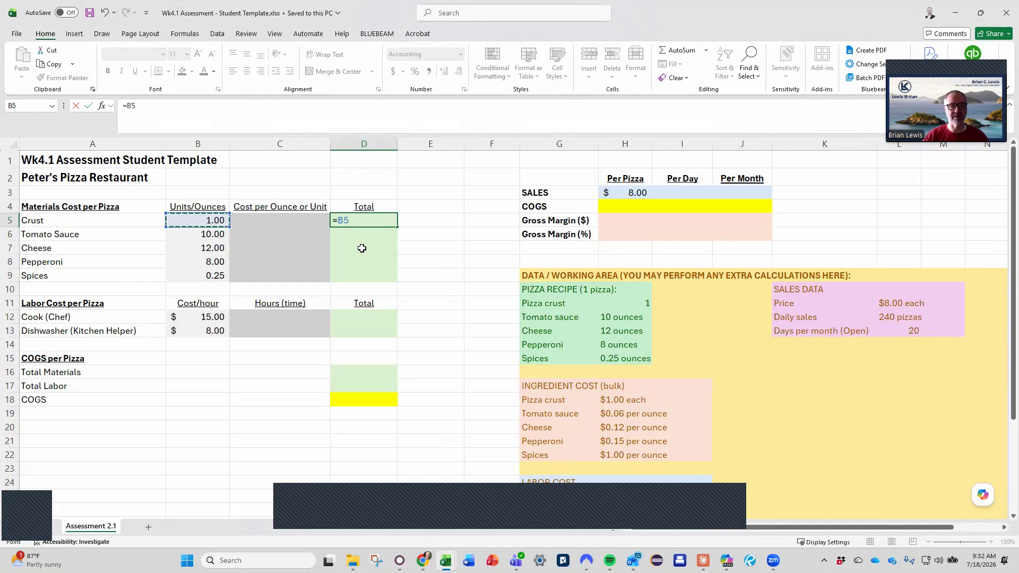
{"action": "type", "text": "*"}
{"action": "key", "text": "Left"}
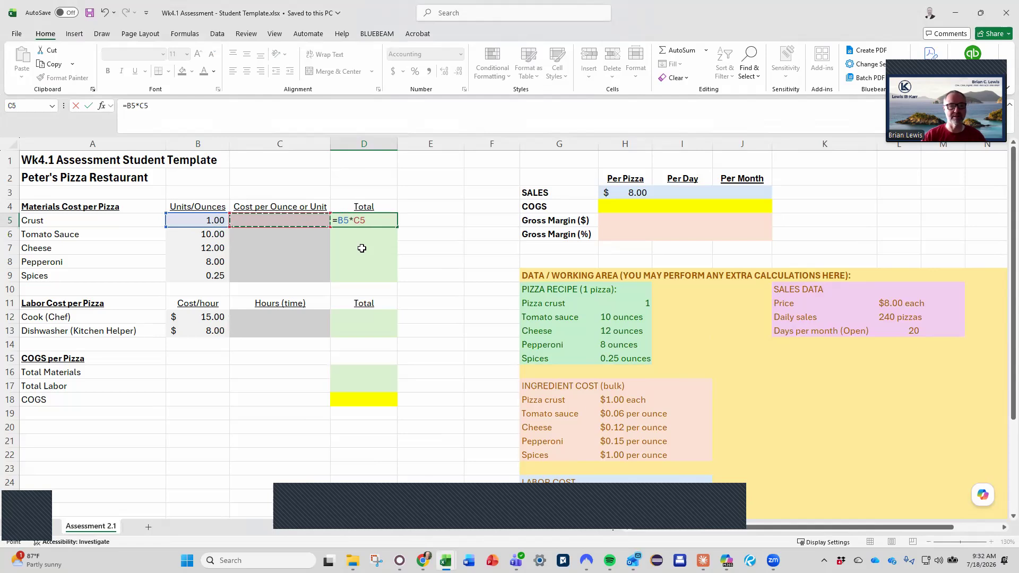
{"action": "key", "text": "Return"}
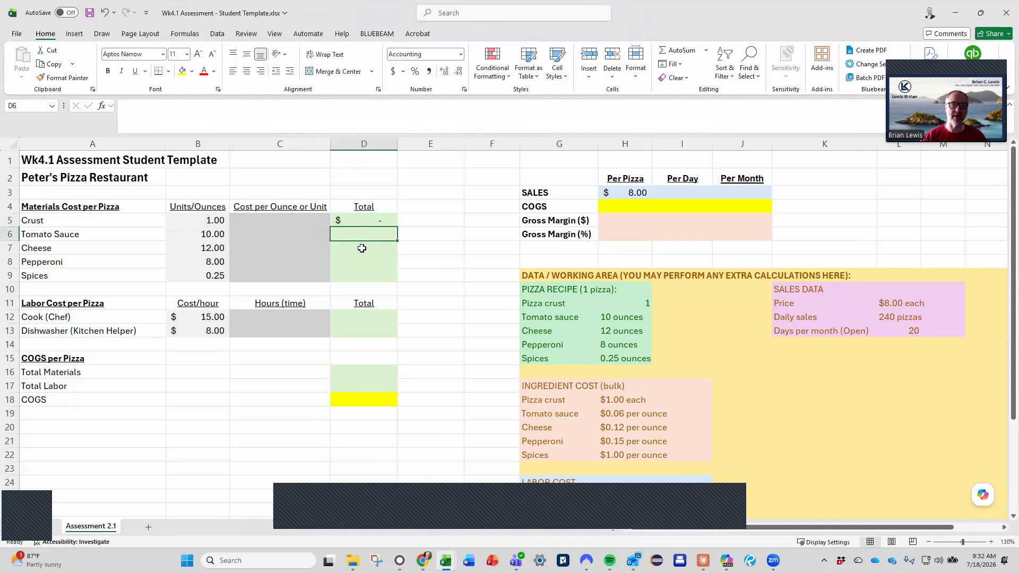
Copy the Crust total formula into D6:D9, pasting formulas only, and check the formula in each ingredient row
{"action": "left_click", "coordinate": [364, 219]}
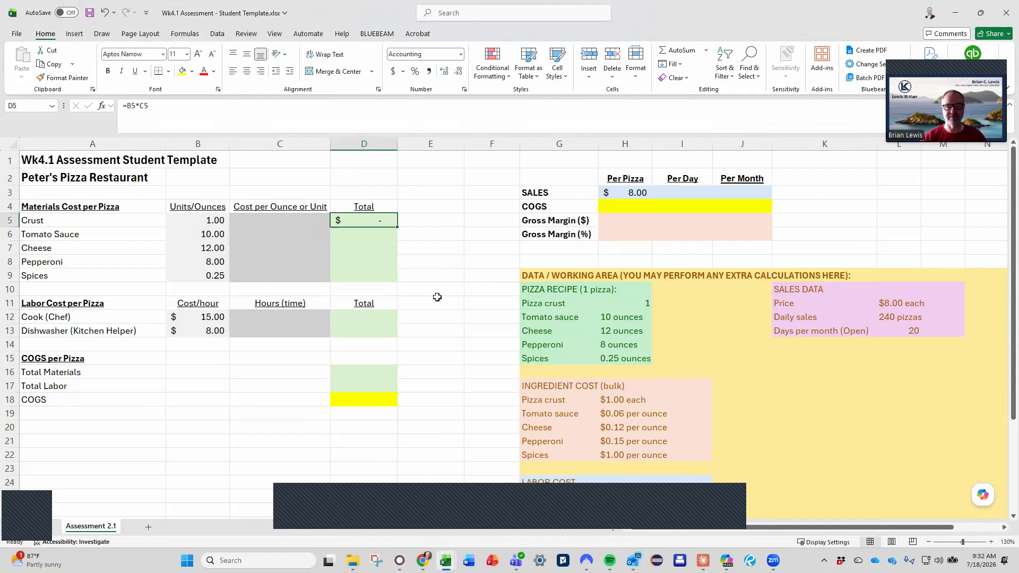
{"action": "key", "text": "ctrl+c"}
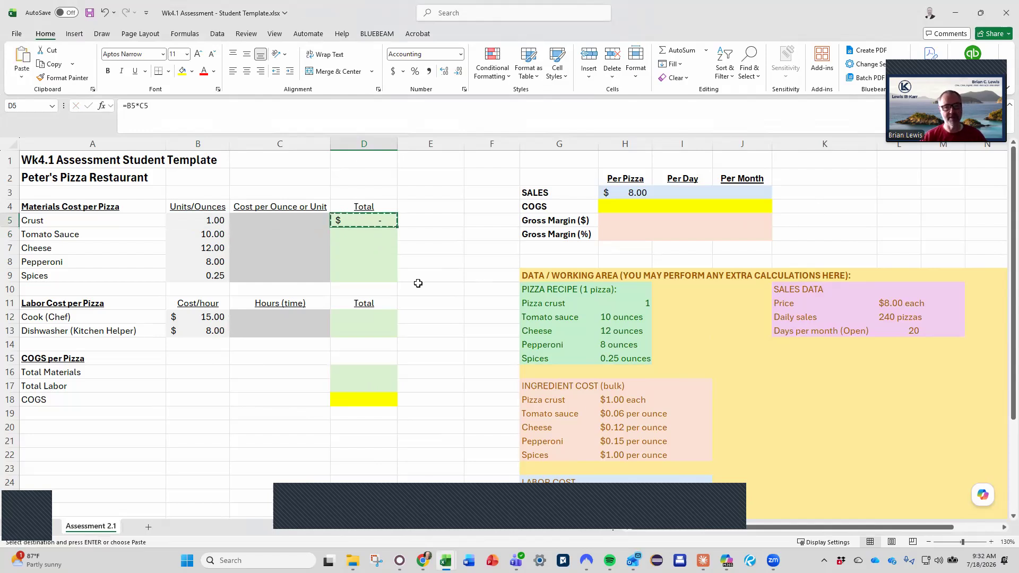
{"action": "right_click", "coordinate": [386, 227]}
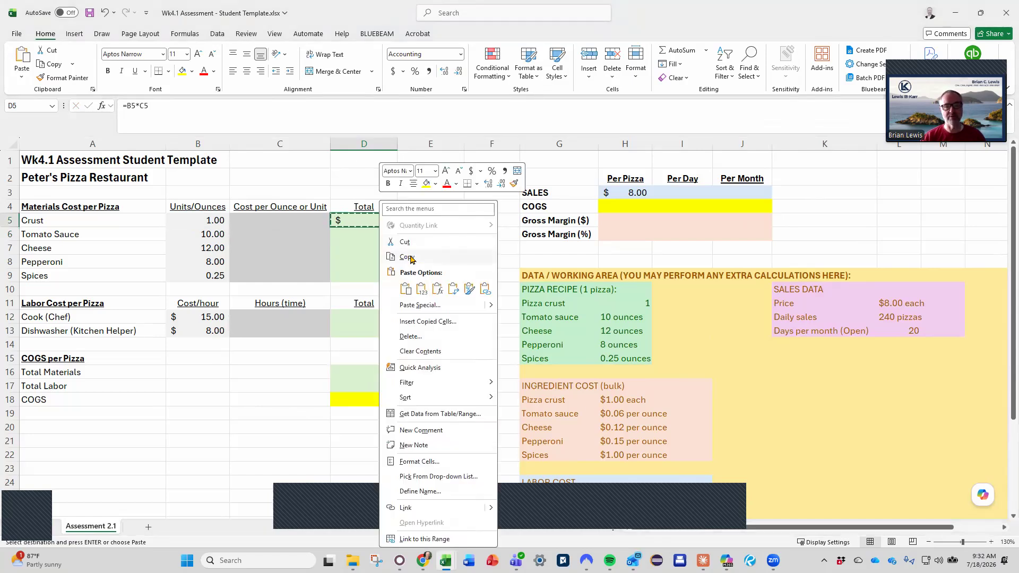
{"action": "left_click", "coordinate": [352, 255]}
{"action": "left_click_drag", "start_coordinate": [365, 234], "coordinate": [364, 280]}
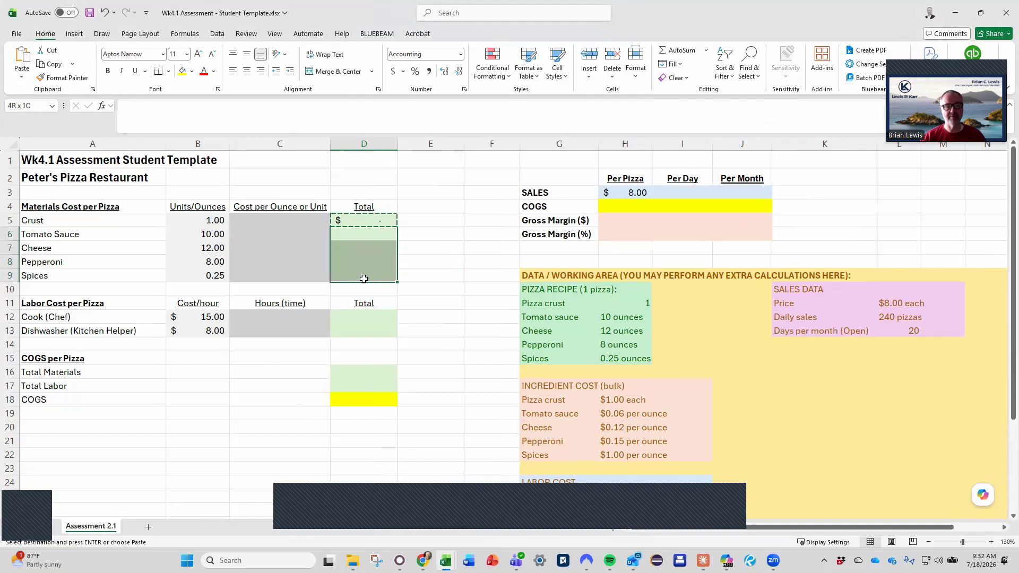
{"action": "right_click", "coordinate": [365, 267]}
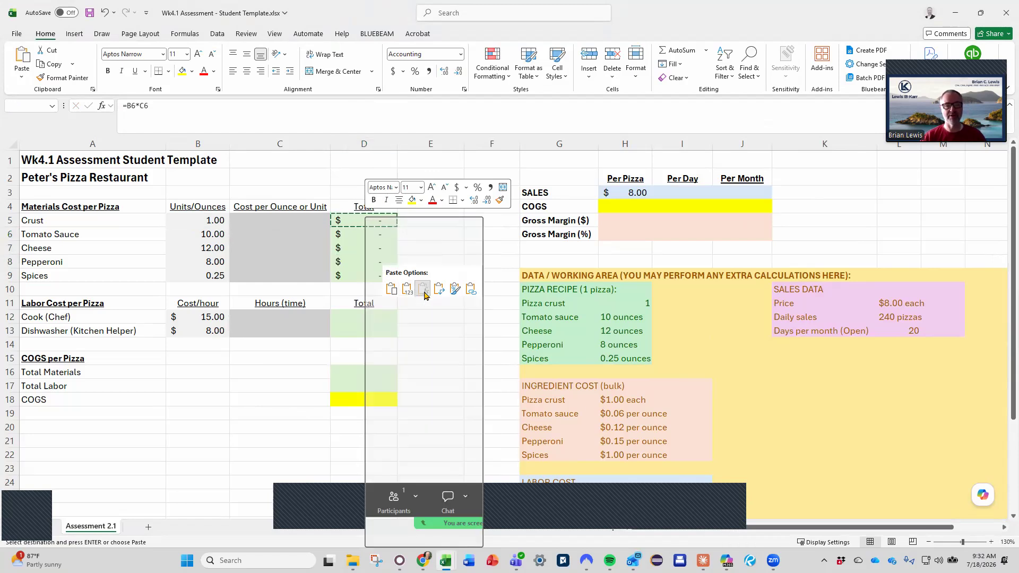
{"action": "left_click", "coordinate": [423, 290]}
{"action": "left_click", "coordinate": [417, 248]}
{"action": "mouse_move", "coordinate": [373, 237]}
{"action": "left_mouse_down"}
{"action": "mouse_move", "coordinate": [371, 284]}
{"action": "mouse_move", "coordinate": [364, 232]}
{"action": "left_mouse_up"}
{"action": "key", "text": "Down"}
{"action": "key", "text": "Down"}
{"action": "key", "text": "Down"}
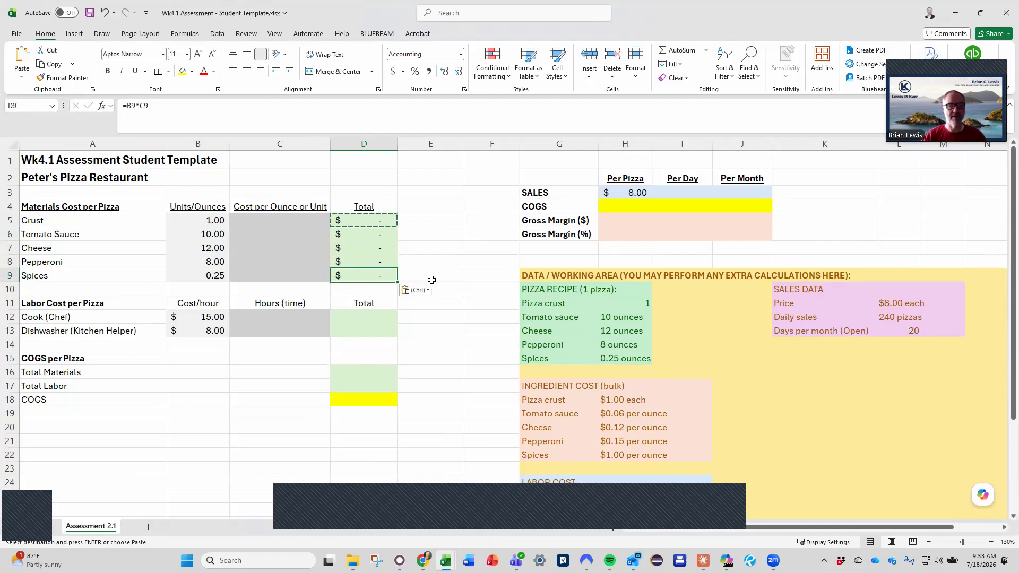
Sum the ingredient totals D5:D9 in the Total Materials cell D16
{"action": "left_click_drag", "start_coordinate": [376, 317], "coordinate": [376, 333]}
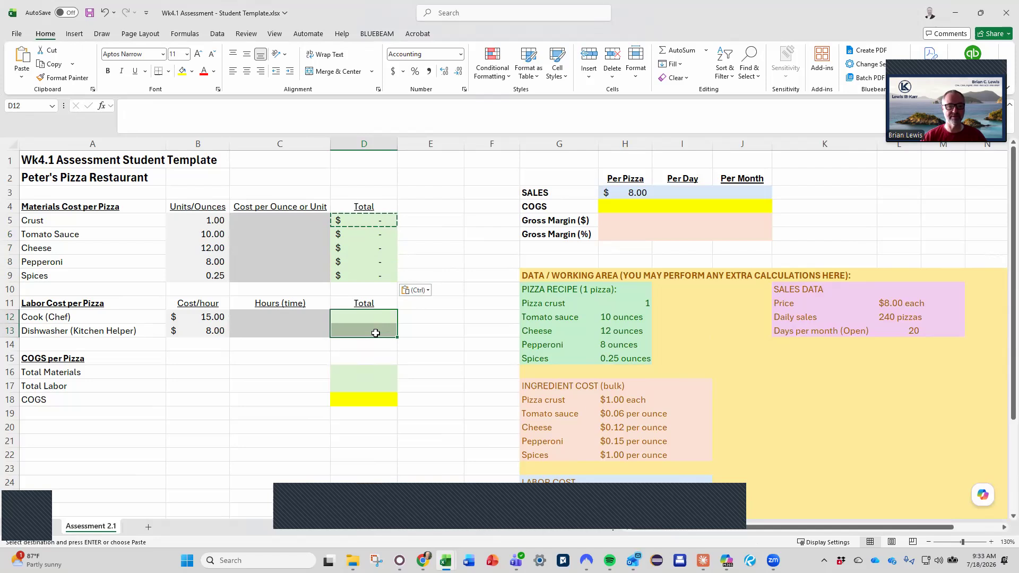
{"action": "left_click", "coordinate": [379, 372]}
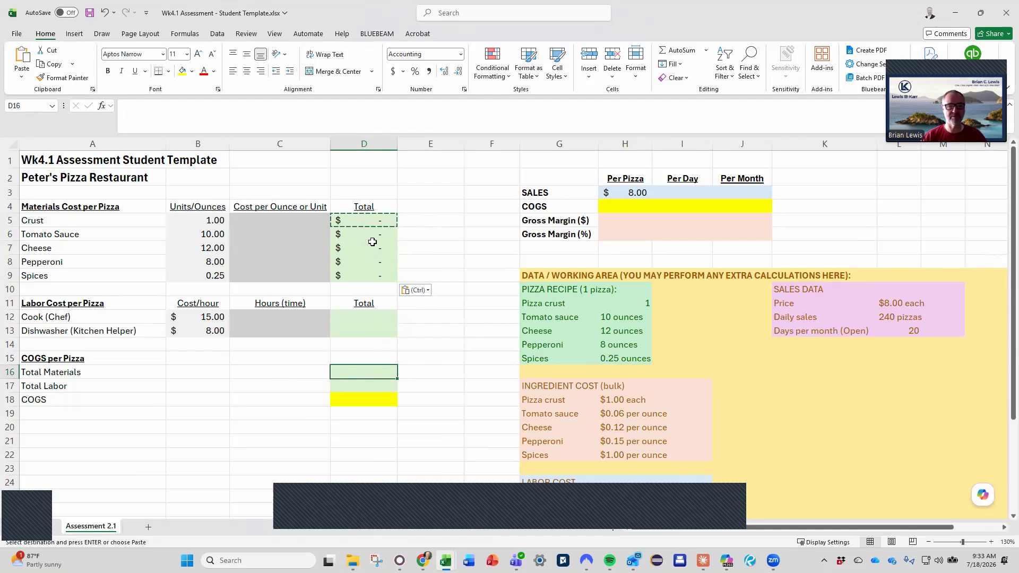
{"action": "type", "text": "="}
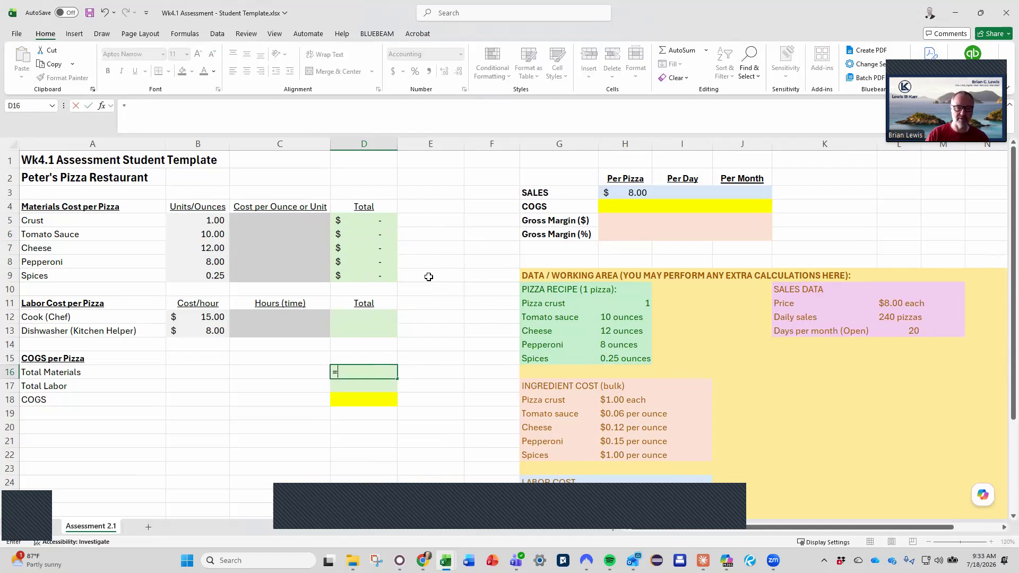
{"action": "type", "text": "sum("}
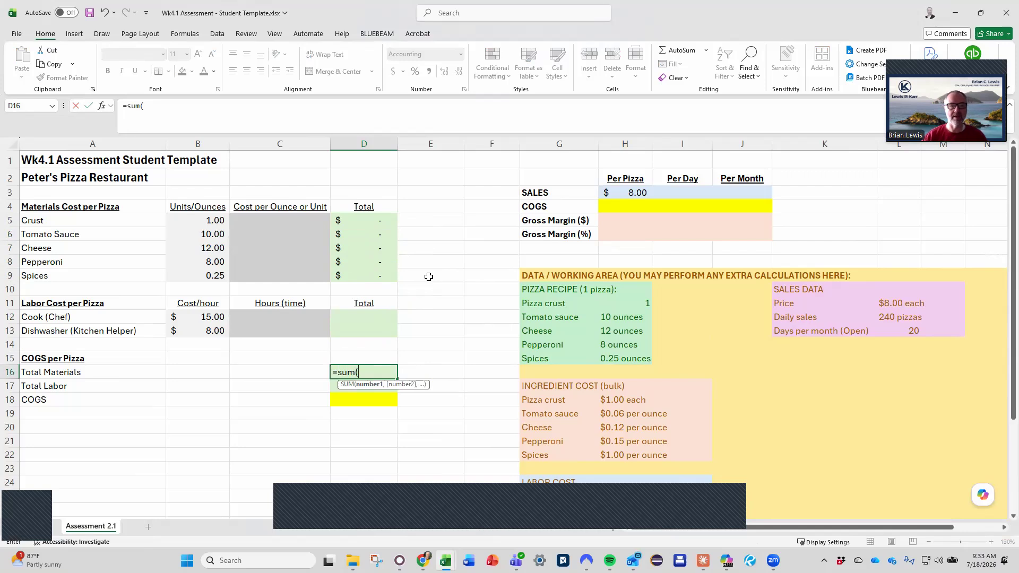
{"action": "left_click_drag", "start_coordinate": [364, 220], "coordinate": [363, 275]}
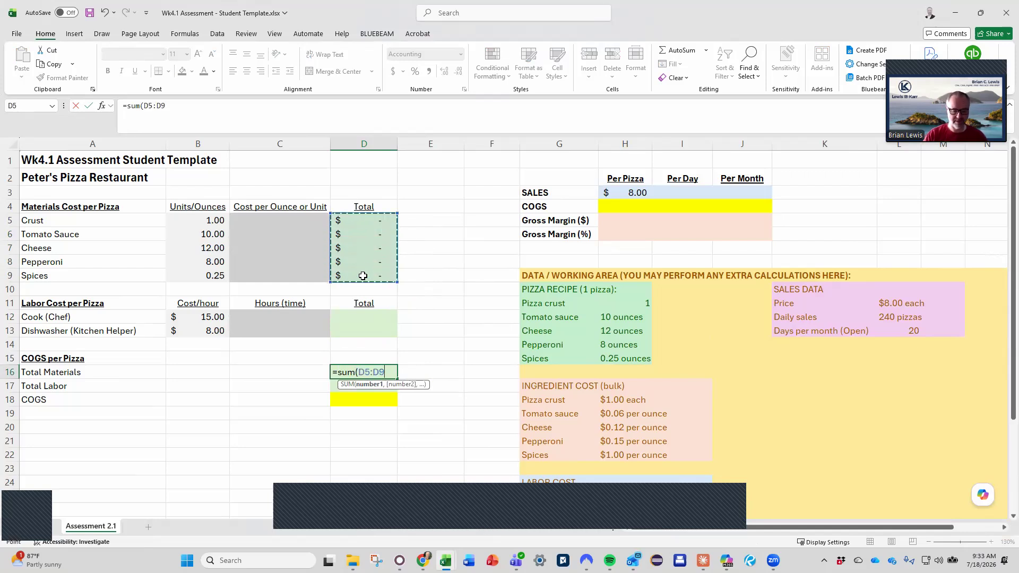
{"action": "key", "text": "Return"}
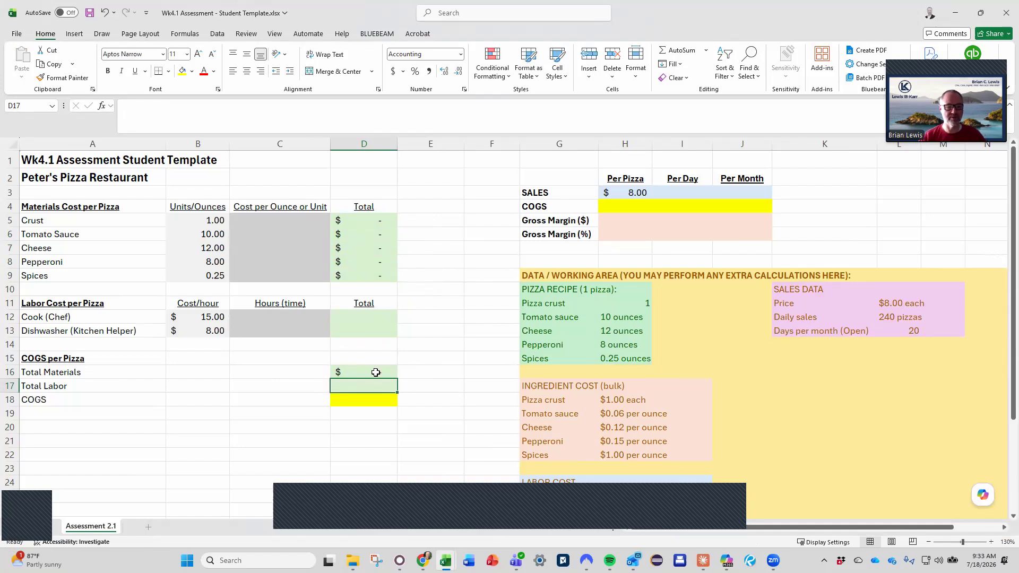
Enter the formula =D16+D17 in D18 to add Total Materials and Total Labor into COGS
{"action": "left_click", "coordinate": [360, 398]}
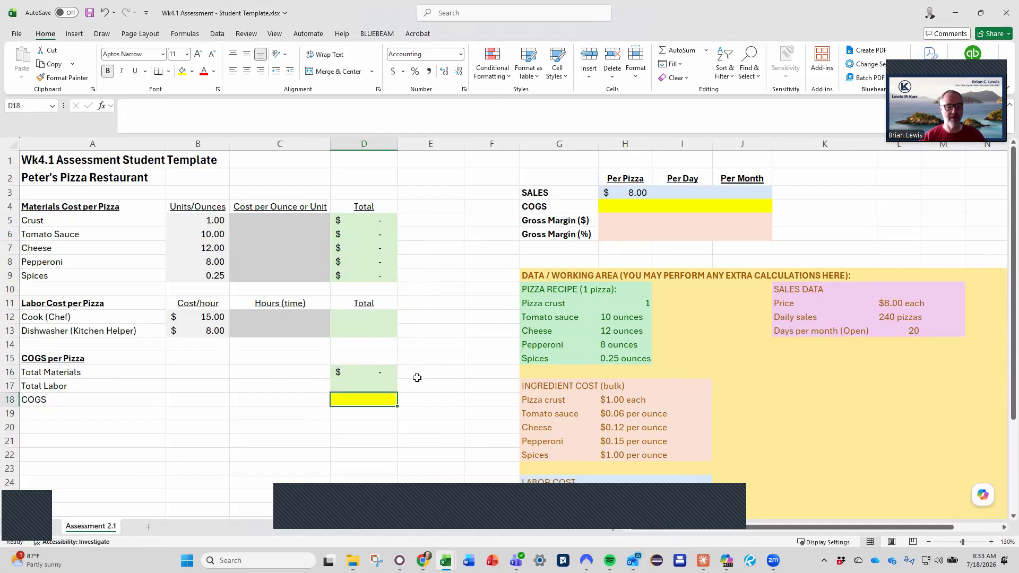
{"action": "type", "text": "="}
{"action": "key", "text": "Up"}
{"action": "key", "text": "Up"}
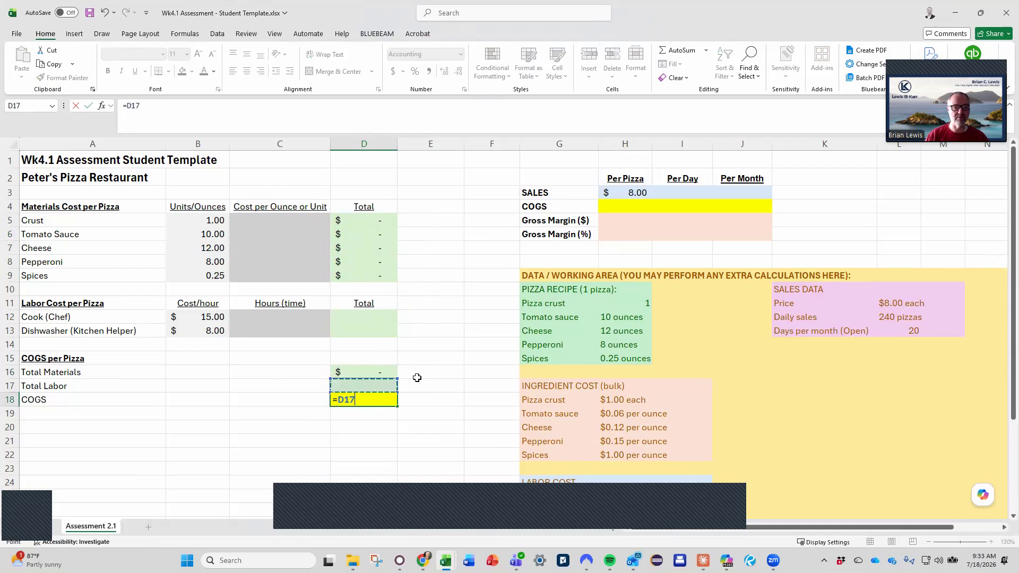
{"action": "type", "text": "+"}
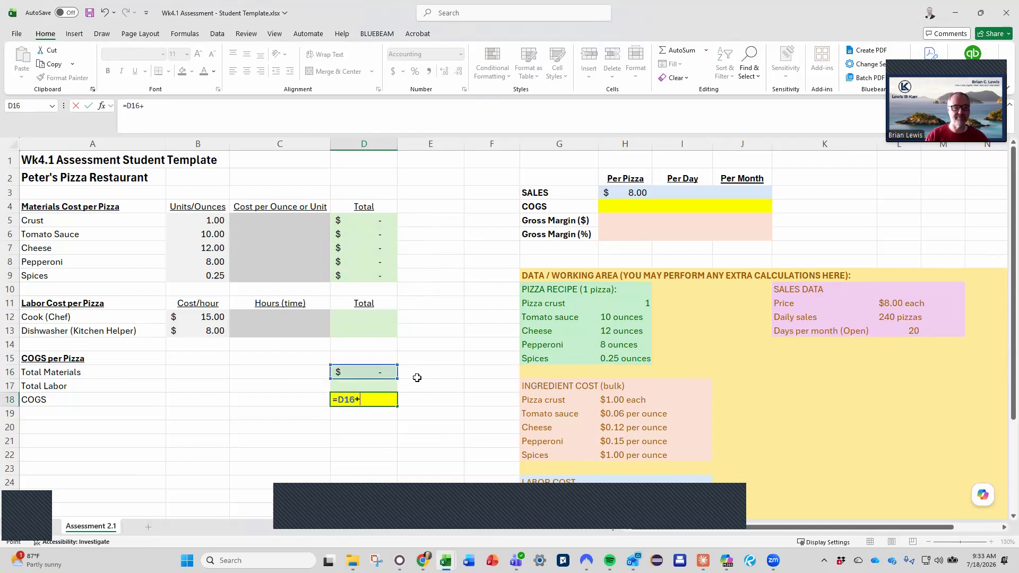
{"action": "key", "text": "Up"}
{"action": "key", "text": "Return"}
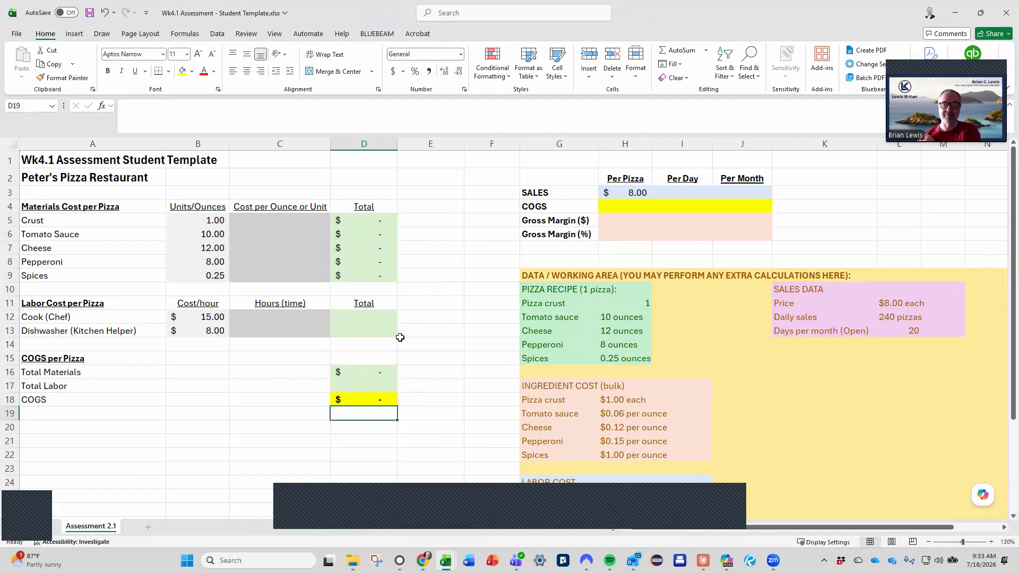
Link the per-pizza COGS cell H4 to the calculated COGS with the formula =D18
{"action": "left_click", "coordinate": [370, 399]}
{"action": "left_click", "coordinate": [629, 208]}
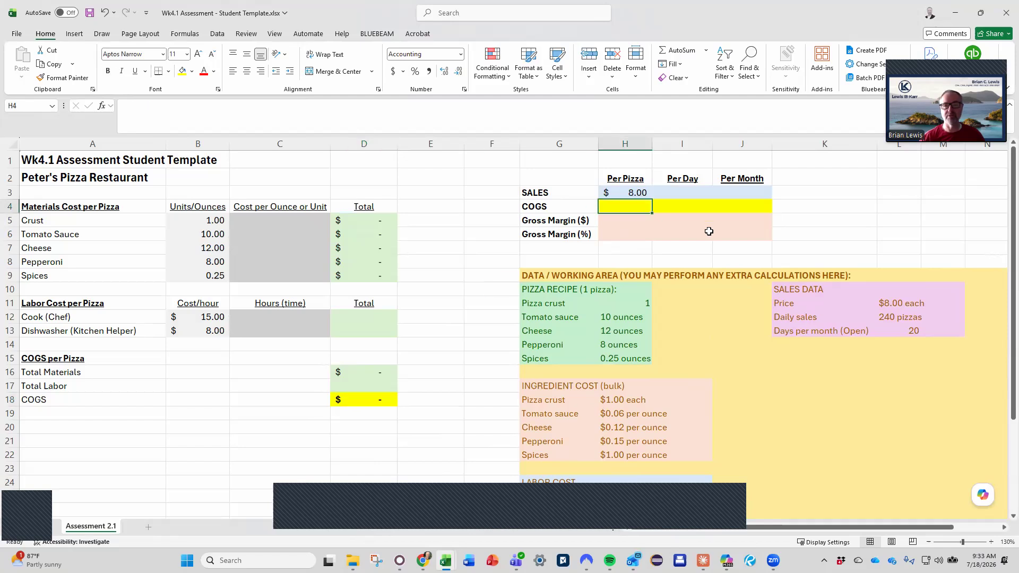
{"action": "type", "text": "="}
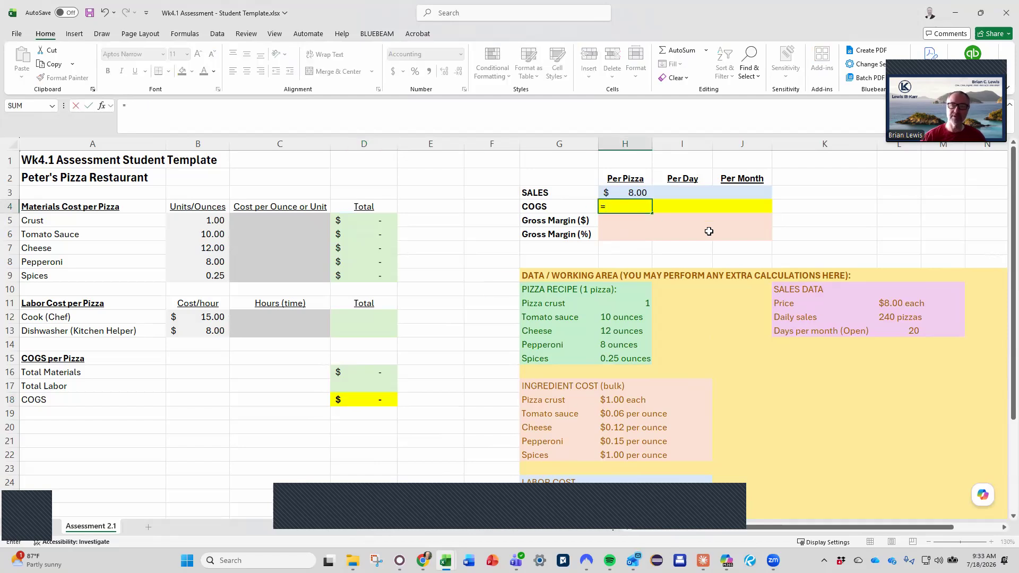
{"action": "left_click", "coordinate": [358, 401]}
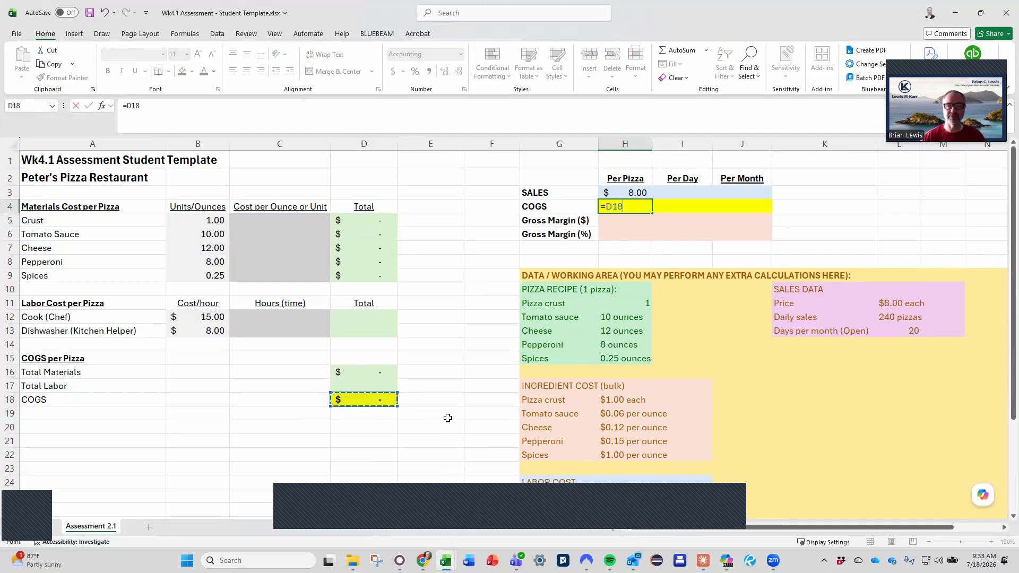
{"action": "key", "text": "Return"}
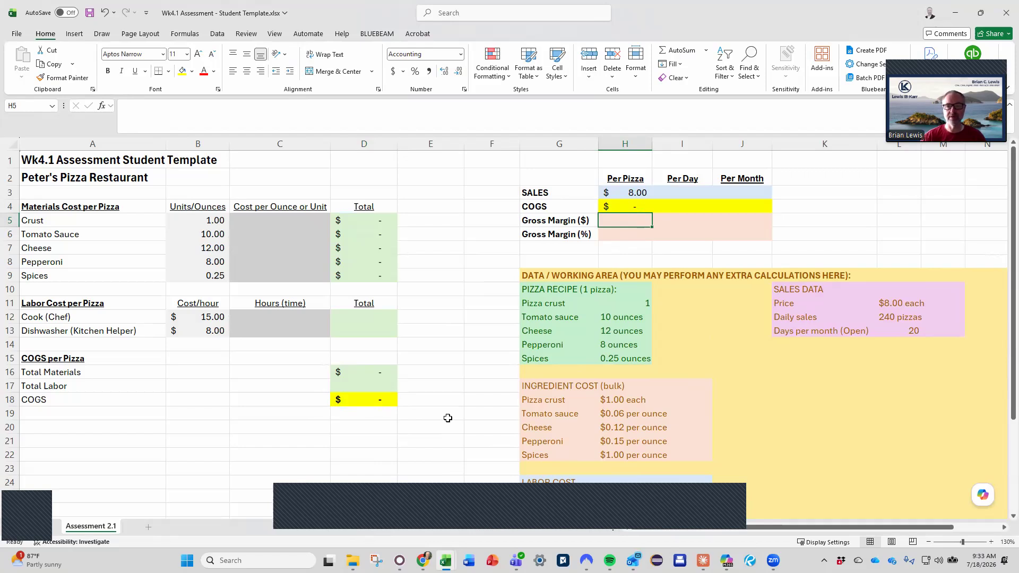
Enter the formula =H3-H4 in H5 to calculate the per-pizza gross margin in dollars
{"action": "type", "text": "="}
{"action": "key", "text": "Up"}
{"action": "key", "text": "Up"}
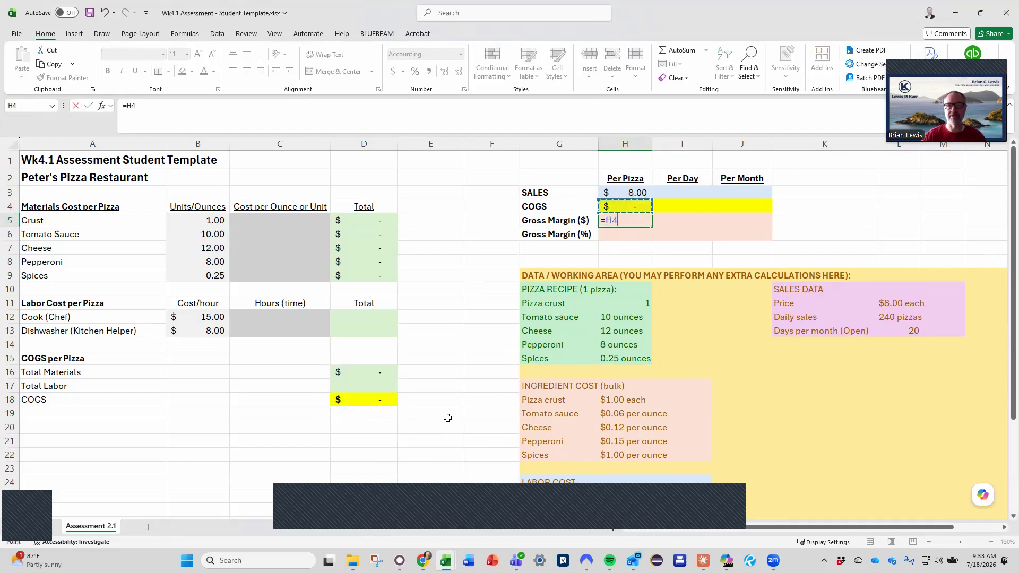
{"action": "type", "text": "-"}
{"action": "key", "text": "Down"}
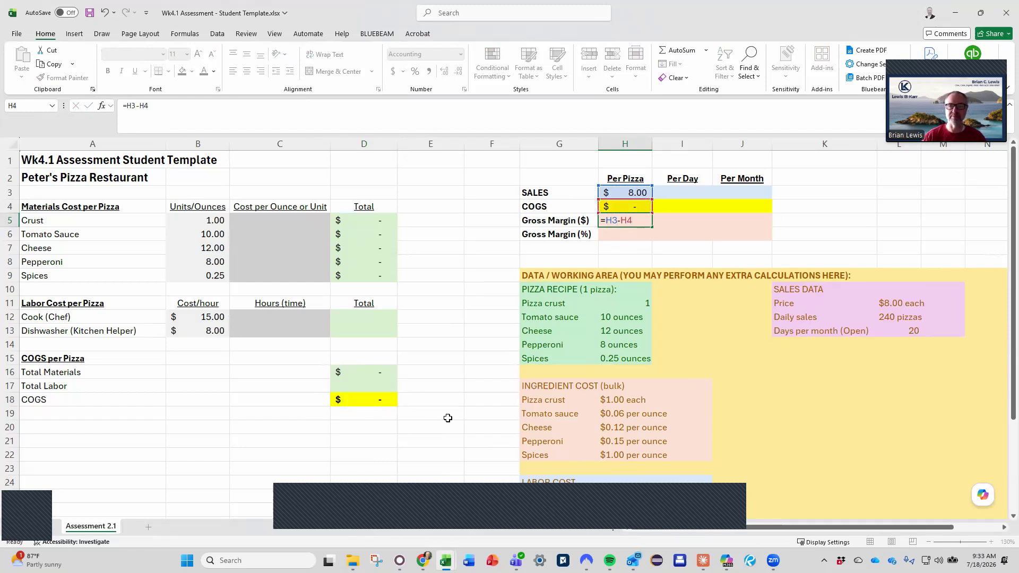
{"action": "key", "text": "Return"}
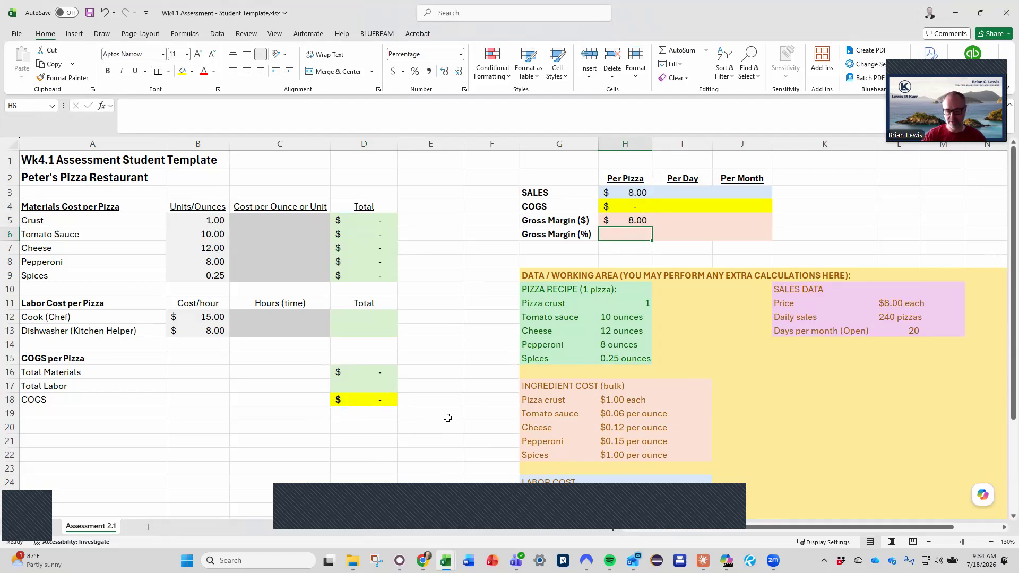
Enter the formula =H5/H3 in H6 to calculate the per-pizza gross margin percentage
{"action": "type", "text": "="}
{"action": "key", "text": "Up"}
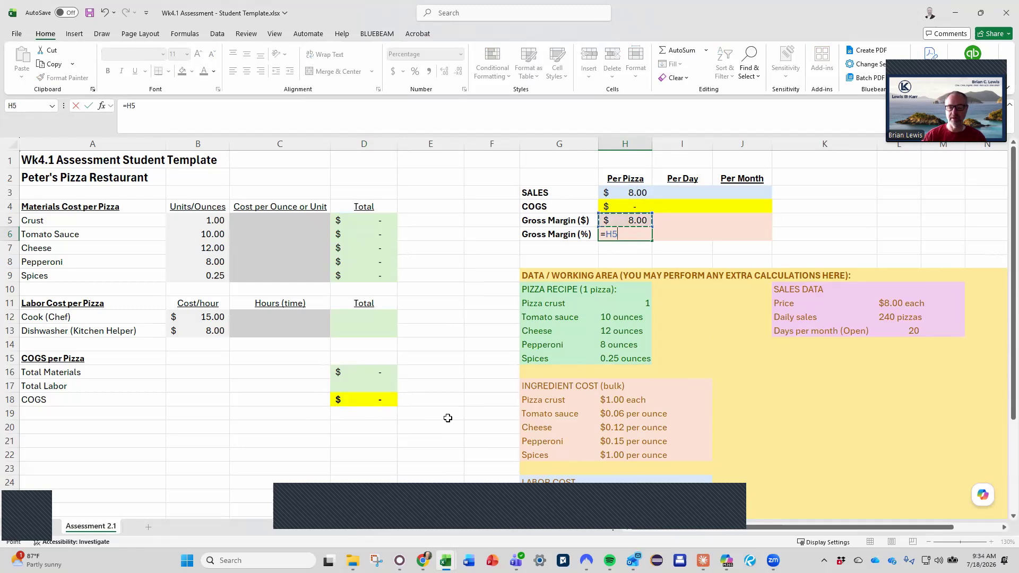
{"action": "type", "text": "/"}
{"action": "key", "text": "Up"}
{"action": "key", "text": "Up"}
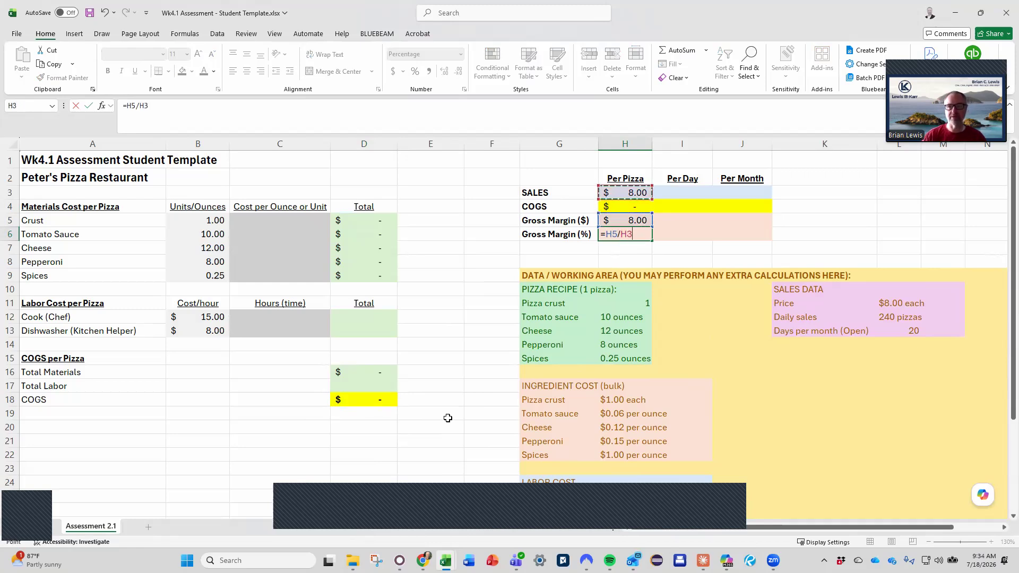
{"action": "key", "text": "Return"}
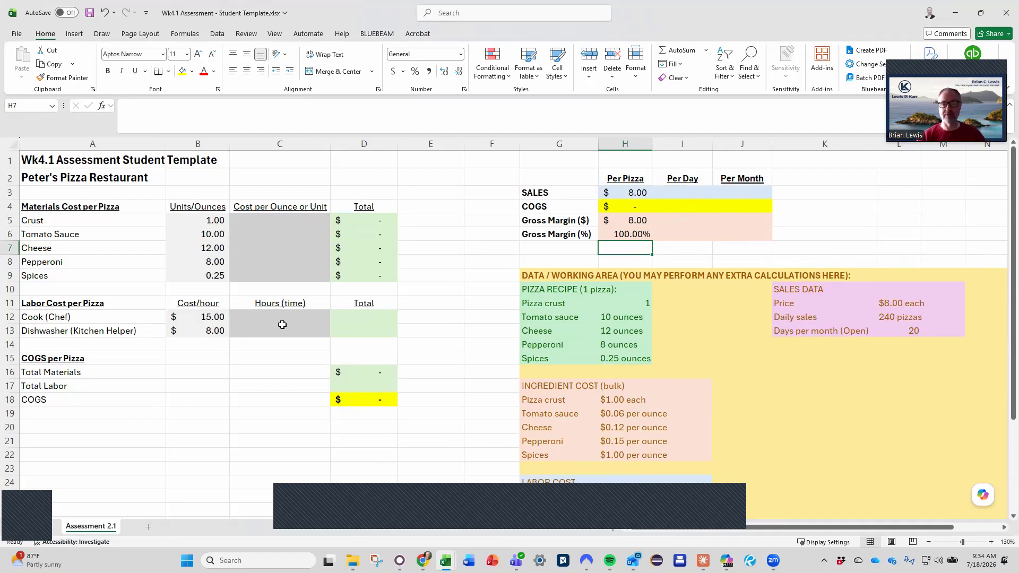
{"action": "left_click", "coordinate": [697, 195]}
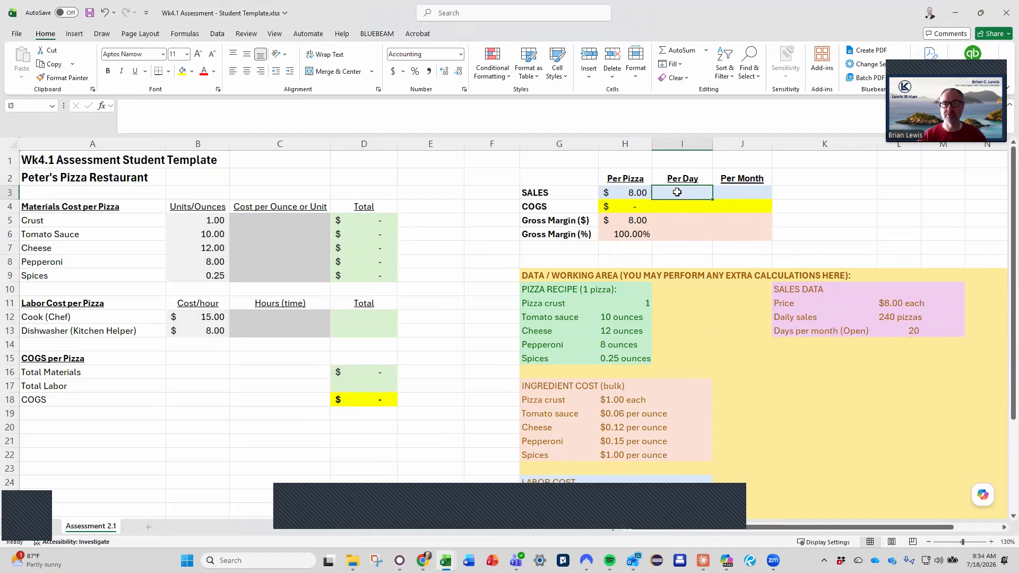
{"action": "type", "text": "="}
{"action": "key", "text": "Left"}
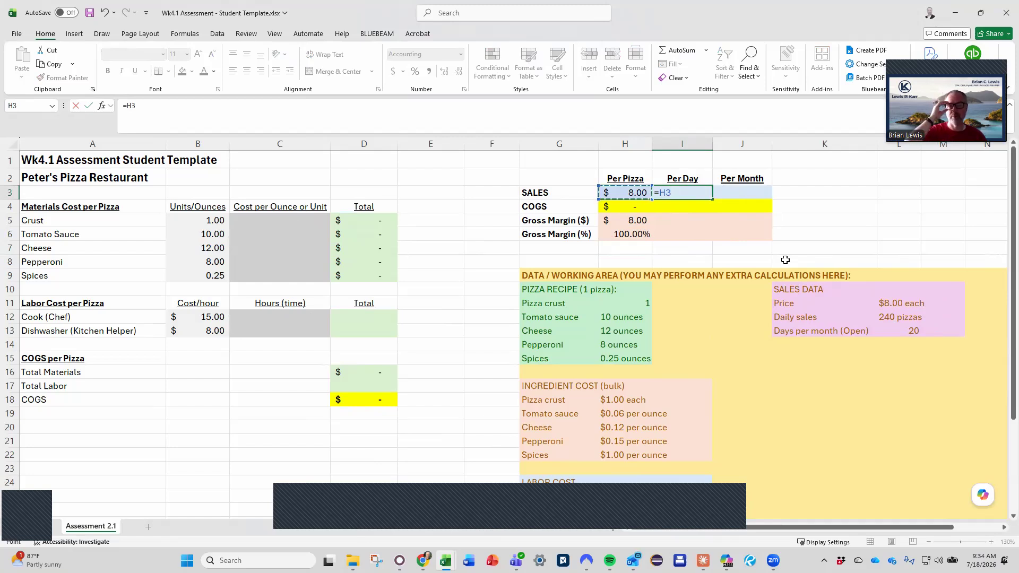
{"action": "type", "text": "*240"}
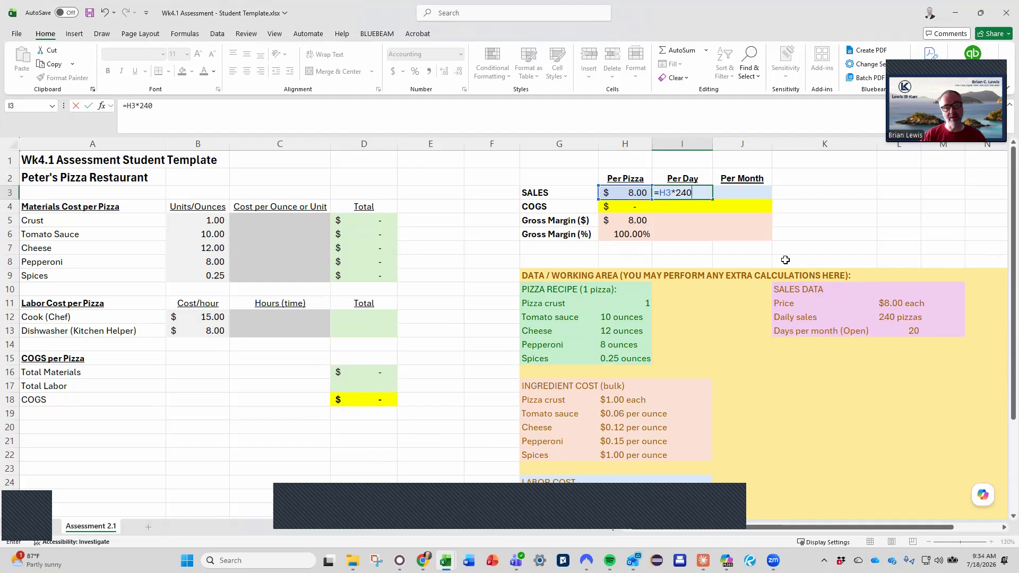
{"action": "key", "text": "Escape"}
Enter the pizza recipe quantities as plain numbers 1, 10, 12, 8 and 0.25 in I11:I15 beside the recipe list
{"action": "key", "text": "Down"}
{"action": "key", "text": "Down"}
{"action": "key", "text": "Down"}
{"action": "key", "text": "Down"}
{"action": "key", "text": "Down"}
{"action": "key", "text": "Down"}
{"action": "key", "text": "Down"}
{"action": "key", "text": "Down"}
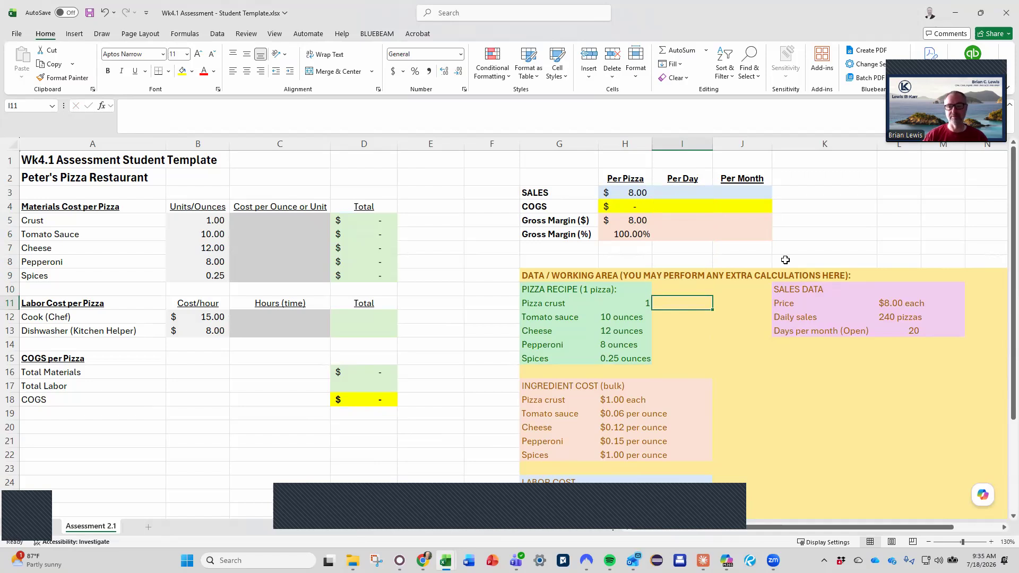
{"action": "type", "text": "1"}
{"action": "key", "text": "Return"}
{"action": "type", "text": "10"}
{"action": "key", "text": "Return"}
{"action": "type", "text": "12"}
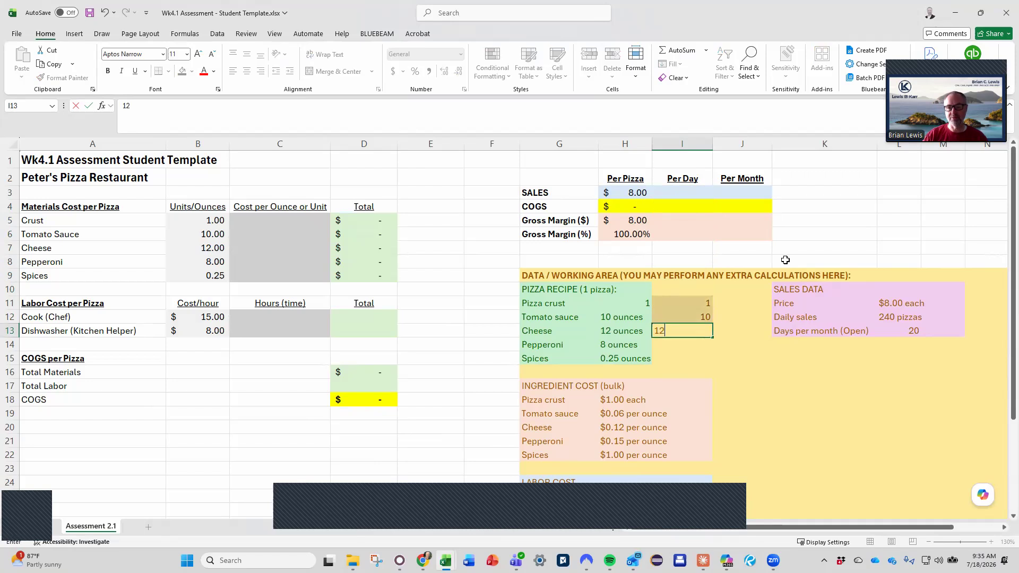
{"action": "key", "text": "Return"}
{"action": "type", "text": "5"}
{"action": "key", "text": "Return"}
{"action": "key", "text": "Up"}
{"action": "type", "text": "8"}
{"action": "key", "text": "Return"}
{"action": "type", "text": "0.25"}
{"action": "key", "text": "Return"}
Enter the bulk ingredient costs as plain numbers 1, .06, .12, .15 and 1 in J18:J22
{"action": "key", "text": "Down"}
{"action": "key", "text": "Right"}
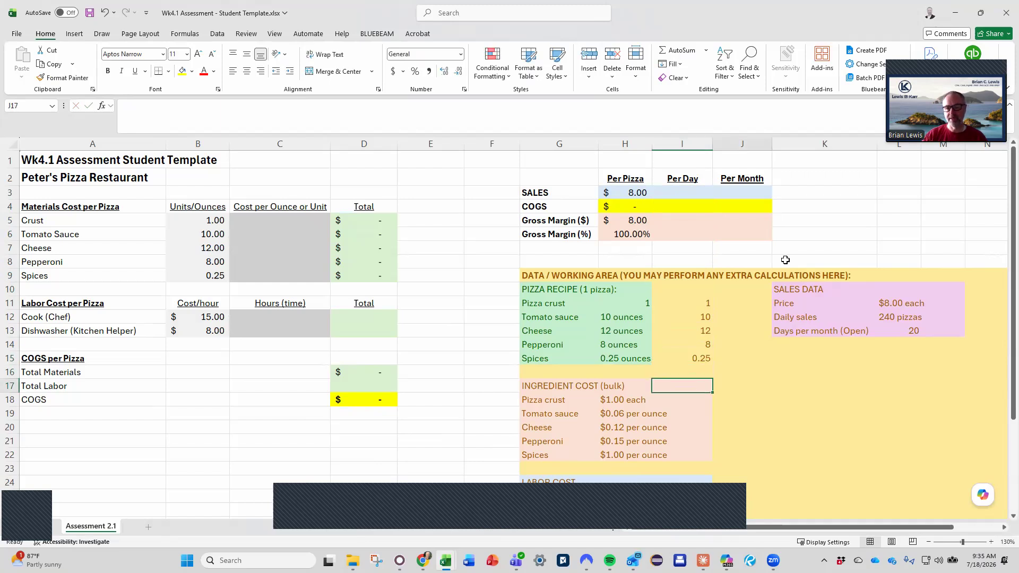
{"action": "type", "text": "1"}
{"action": "key", "text": "Return"}
{"action": "type", "text": ".06"}
{"action": "key", "text": "Return"}
{"action": "type", "text": ".12"}
{"action": "key", "text": "Return"}
{"action": "type", "text": ".15"}
{"action": "key", "text": "Return"}
{"action": "type", "text": "1"}
{"action": "key", "text": "Return"}
Enter the labor cost figures 15, 30, 8 and 30 in J25:J28 beside the chef and dishwasher data
{"action": "scroll", "coordinate": [786, 260], "scroll_direction": "down", "scroll_amount": 3}
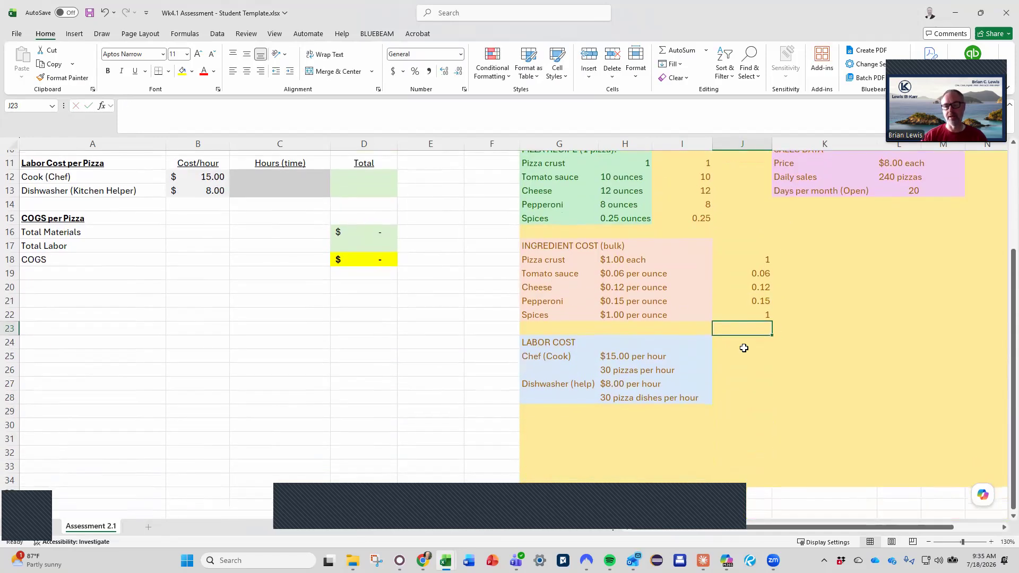
{"action": "left_click", "coordinate": [739, 356]}
{"action": "type", "text": "15"}
{"action": "key", "text": "Return"}
{"action": "type", "text": "30"}
{"action": "key", "text": "Return"}
{"action": "type", "text": "8"}
{"action": "key", "text": "Return"}
{"action": "type", "text": "30"}
{"action": "key", "text": "Return"}
Enter the sales data as plain numbers in N11:N13: price 8, daily sales 240 and days per month 20
{"action": "scroll", "coordinate": [803, 352], "scroll_direction": "up", "scroll_amount": 2}
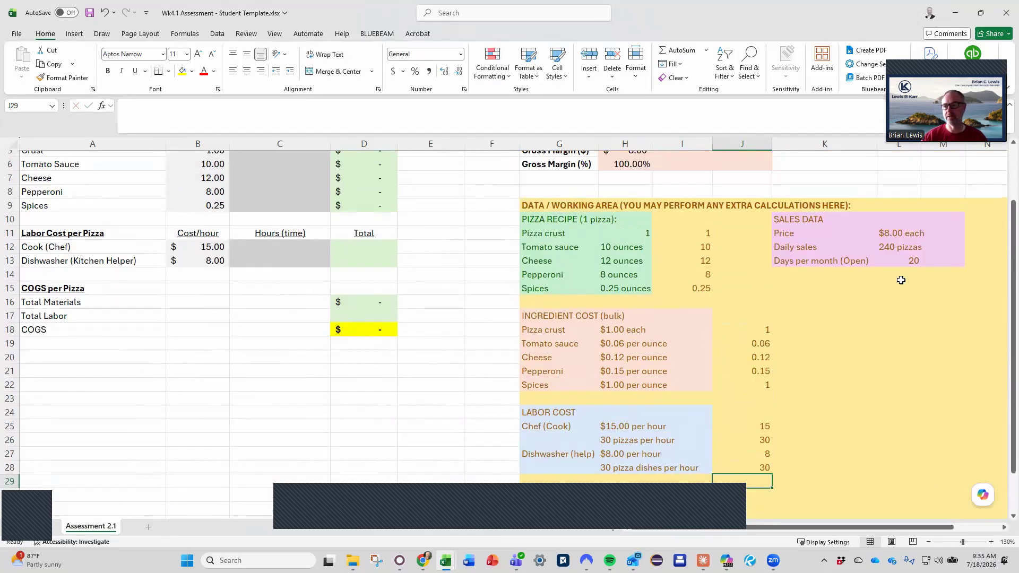
{"action": "left_click", "coordinate": [979, 219]}
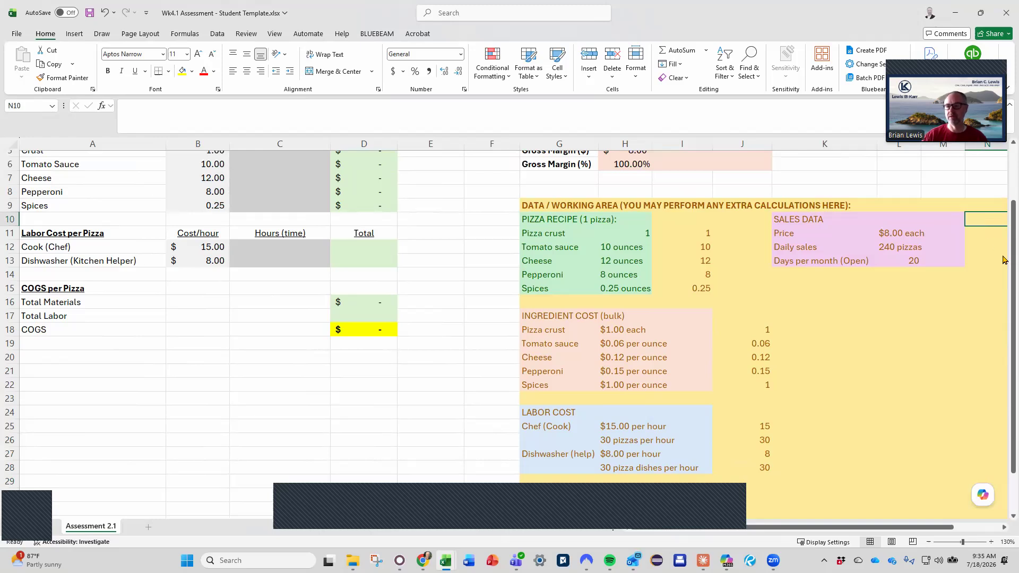
{"action": "key", "text": "Down"}
{"action": "type", "text": "8"}
{"action": "key", "text": "Return"}
{"action": "type", "text": "240"}
{"action": "key", "text": "Return"}
{"action": "type", "text": "20"}
{"action": "key", "text": "Return"}
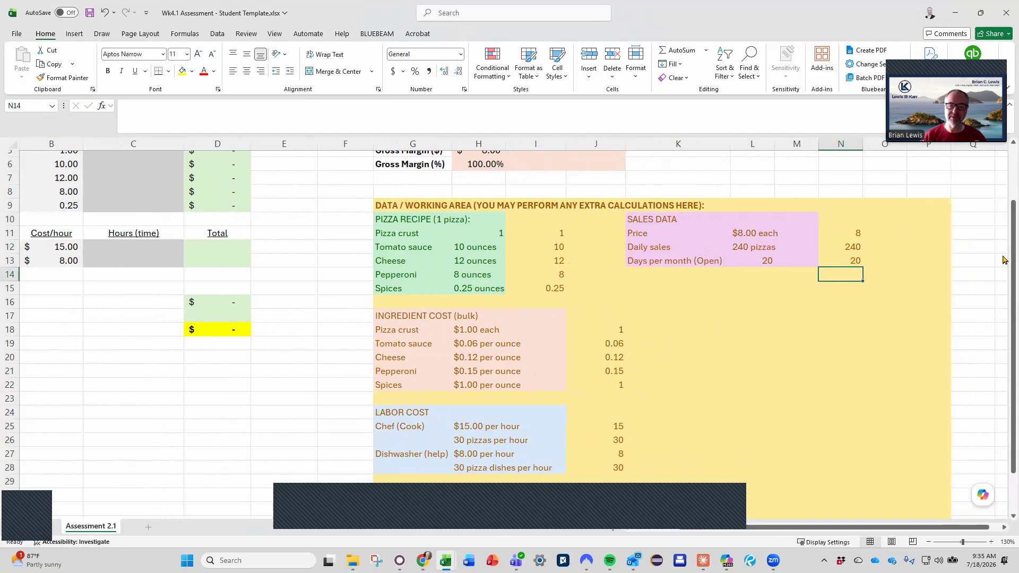
Replace the Crust quantity in B5 with the formula =I11, linking it to the working area
{"action": "left_click", "coordinate": [650, 527]}
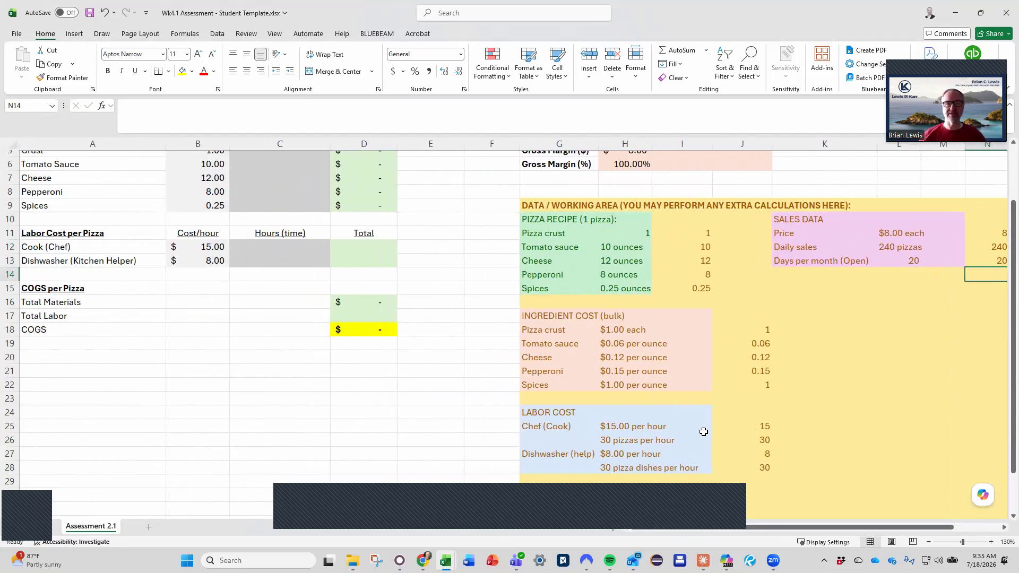
{"action": "scroll", "coordinate": [704, 431], "scroll_direction": "up", "scroll_amount": 2}
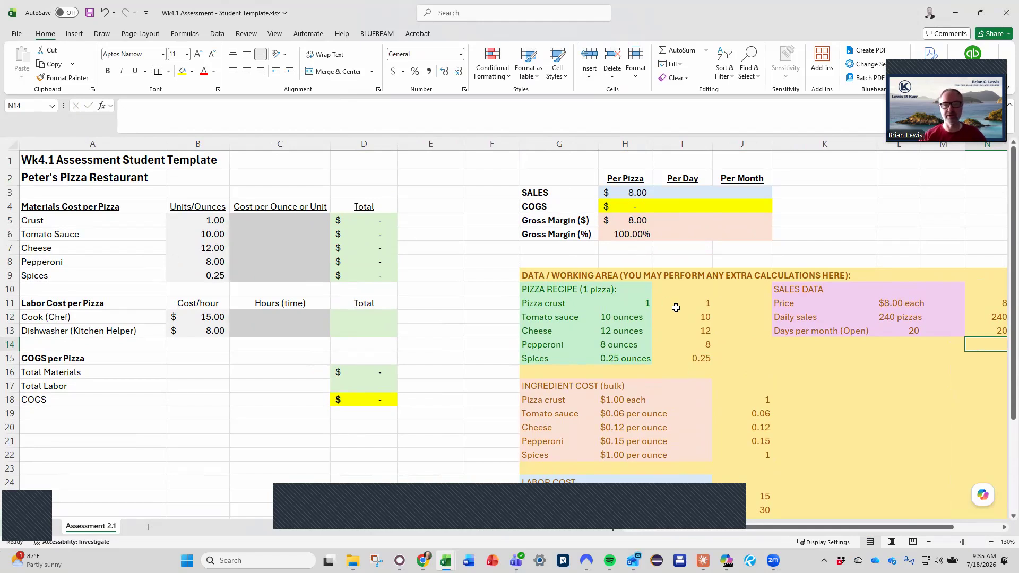
{"action": "left_click", "coordinate": [195, 222]}
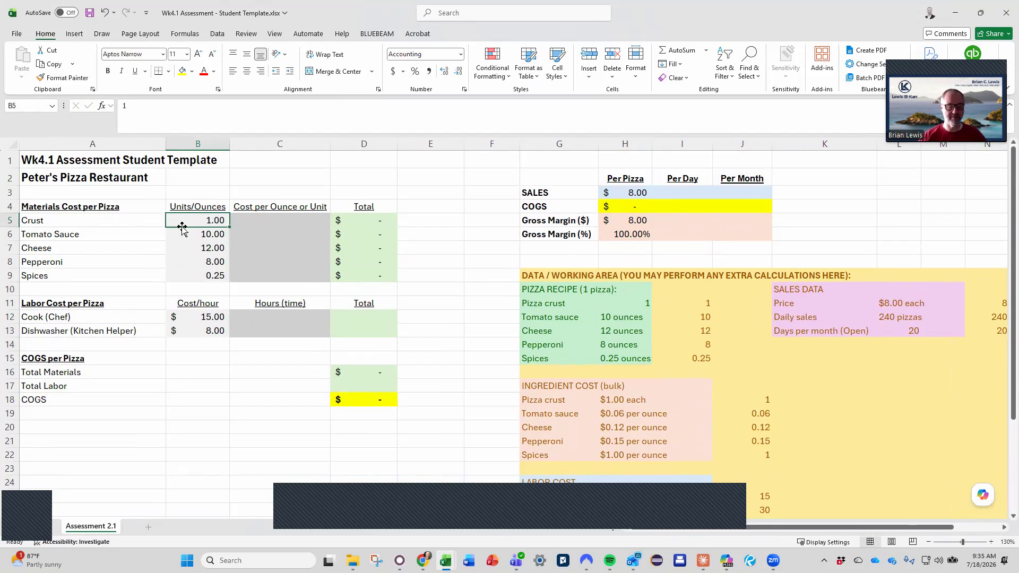
{"action": "type", "text": "="}
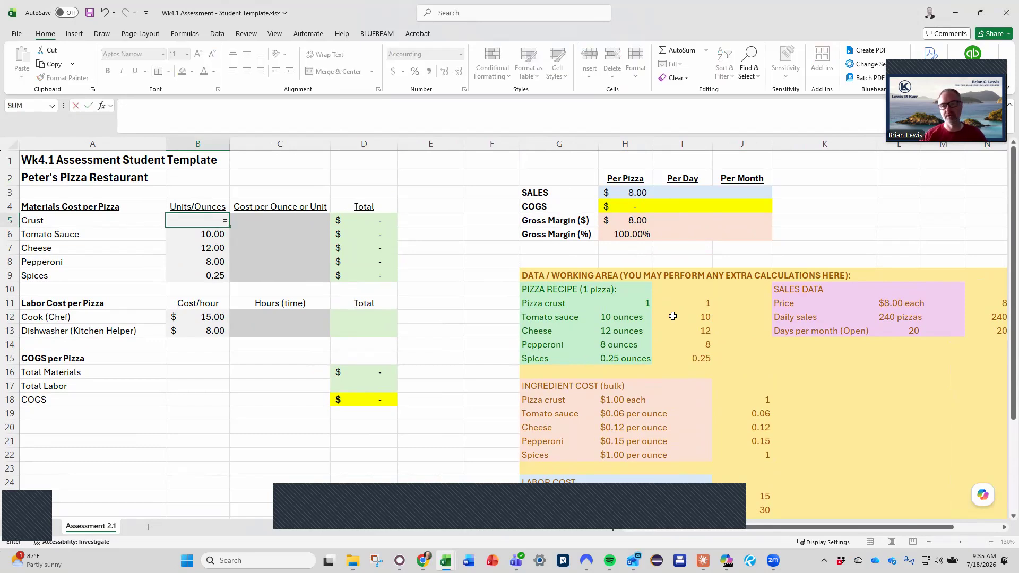
{"action": "left_click", "coordinate": [685, 303]}
{"action": "key", "text": "ctrl+Return"}
Fill the B5 formula through B9 so every ingredient quantity links to I11:I15, and check the references in the rows
{"action": "key", "text": "shift+Down"}
{"action": "key", "text": "shift+Down"}
{"action": "key", "text": "shift+Down"}
{"action": "key", "text": "shift+Down"}
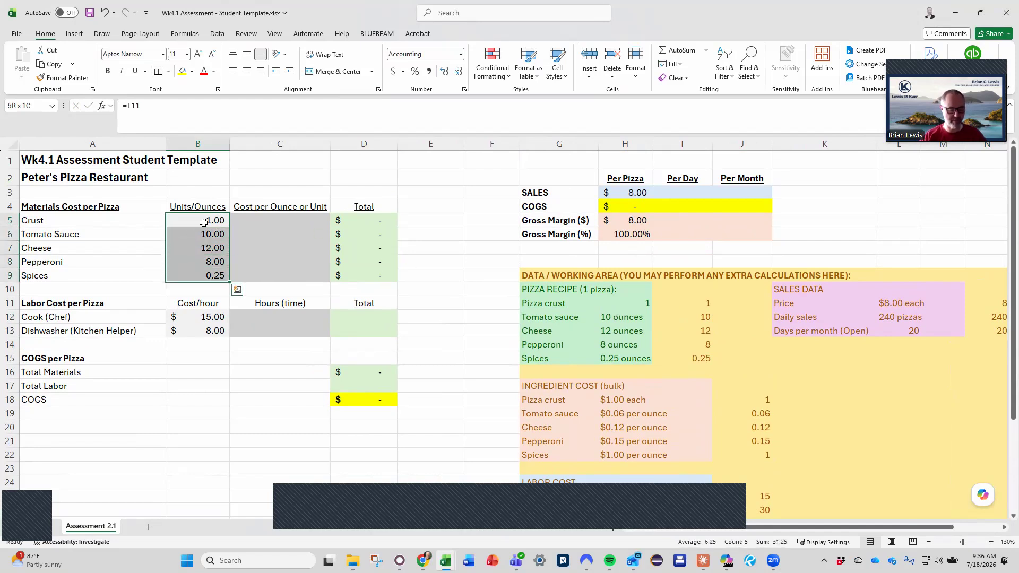
{"action": "key", "text": "F2"}
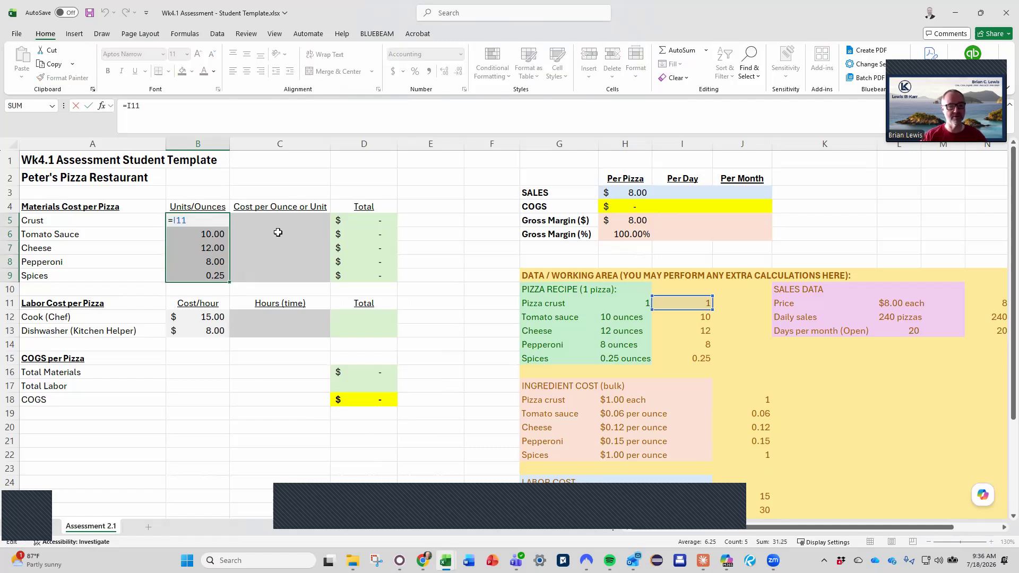
{"action": "key", "text": "ctrl+Return"}
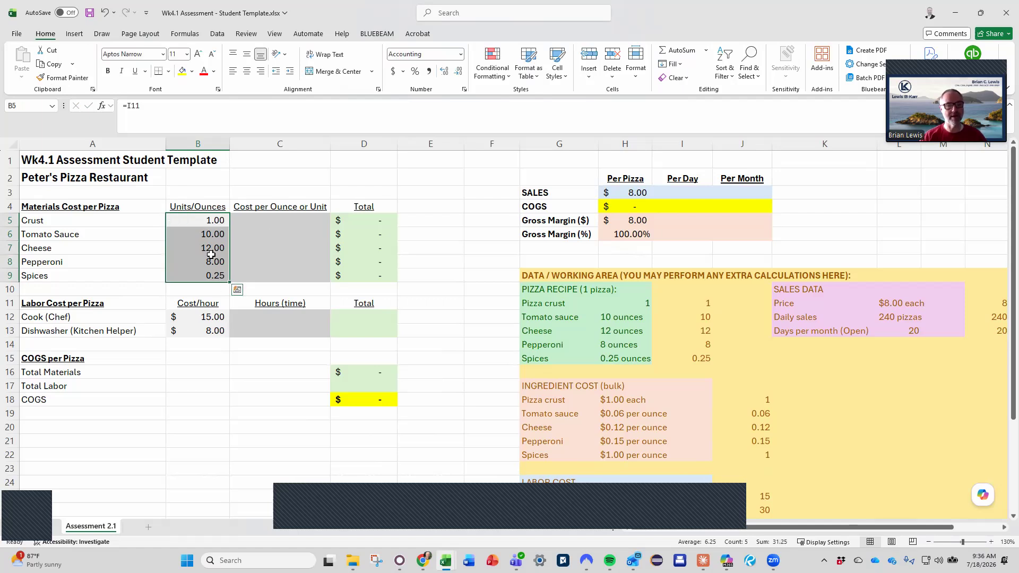
{"action": "key", "text": "Down"}
{"action": "key", "text": "Down"}
{"action": "key", "text": "Down"}
{"action": "key", "text": "Down"}
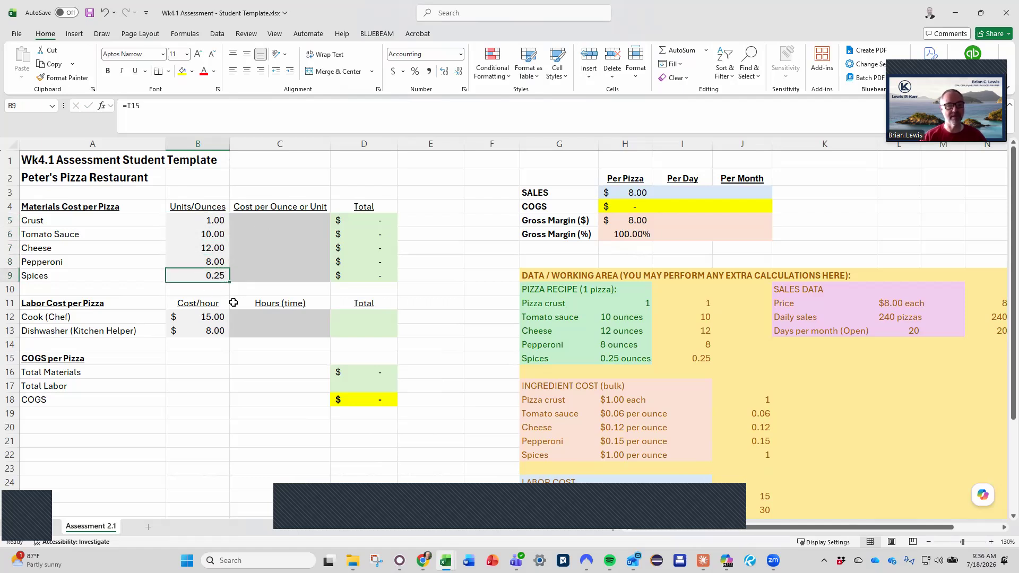
Link the hourly labor costs to the working area with =J25 in B12 for the Cook and =J27 in B13 for the Dishwasher
{"action": "left_click", "coordinate": [198, 319]}
{"action": "type", "text": "="}
{"action": "scroll", "coordinate": [777, 440], "scroll_direction": "down", "scroll_amount": 2}
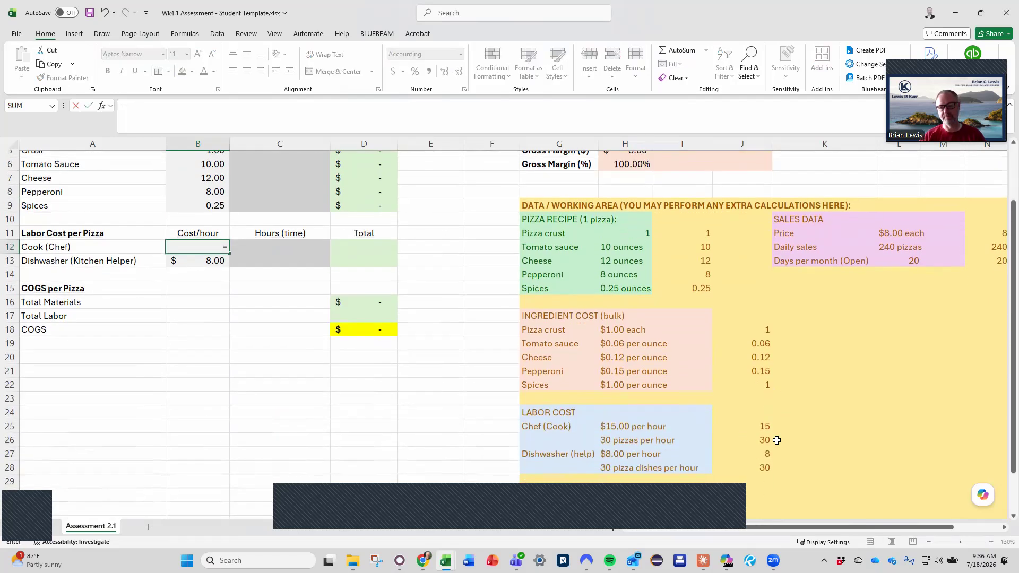
{"action": "left_click", "coordinate": [763, 428]}
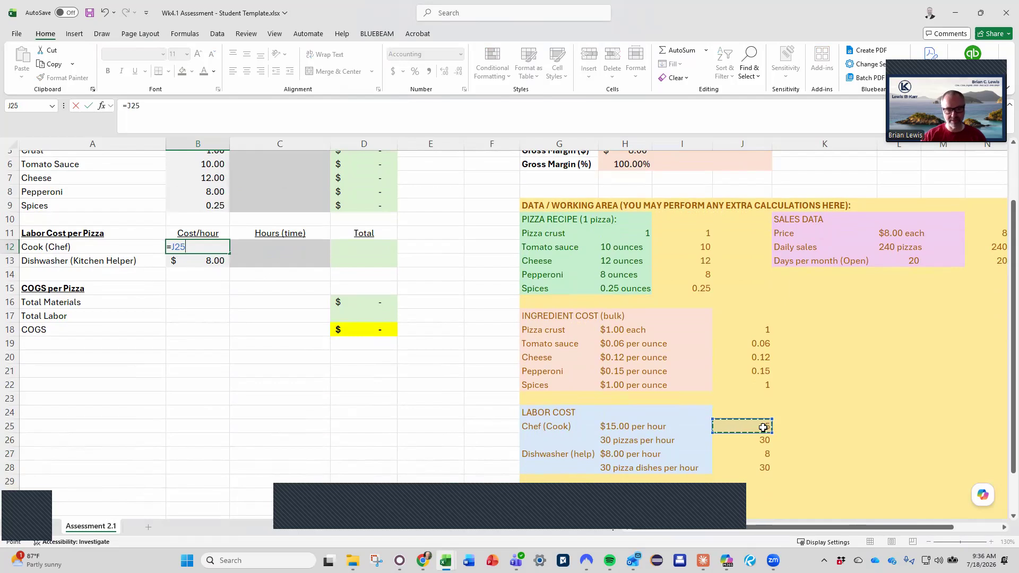
{"action": "key", "text": "Return"}
{"action": "type", "text": "="}
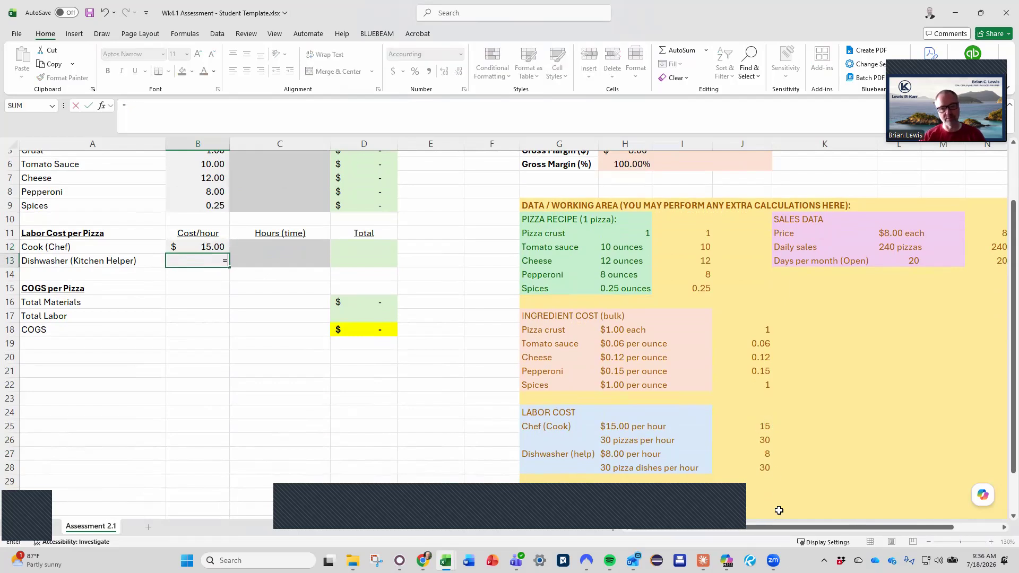
{"action": "left_click", "coordinate": [769, 457]}
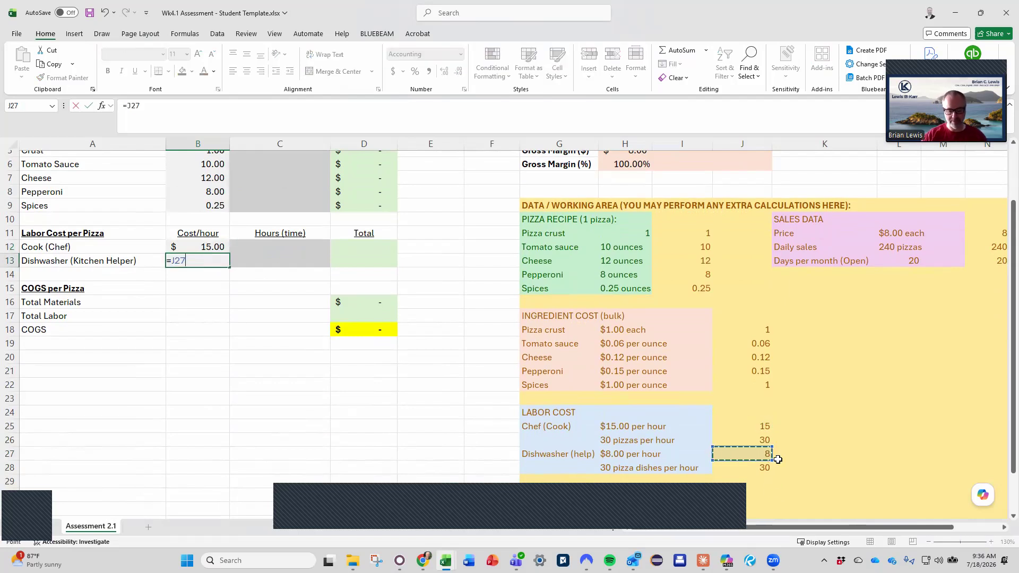
{"action": "key", "text": "Return"}
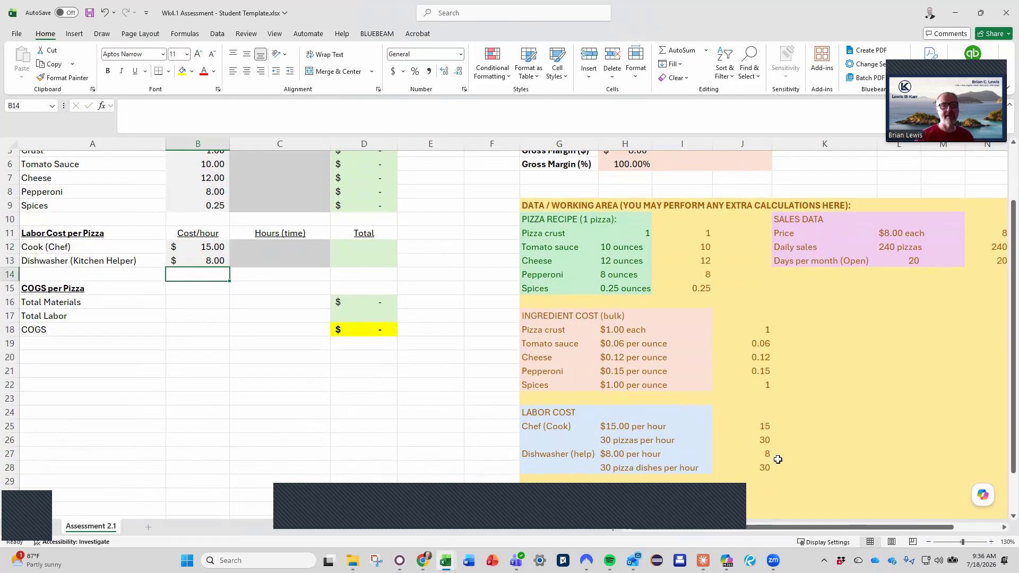
{"action": "scroll", "coordinate": [789, 289], "scroll_direction": "up", "scroll_amount": 1}
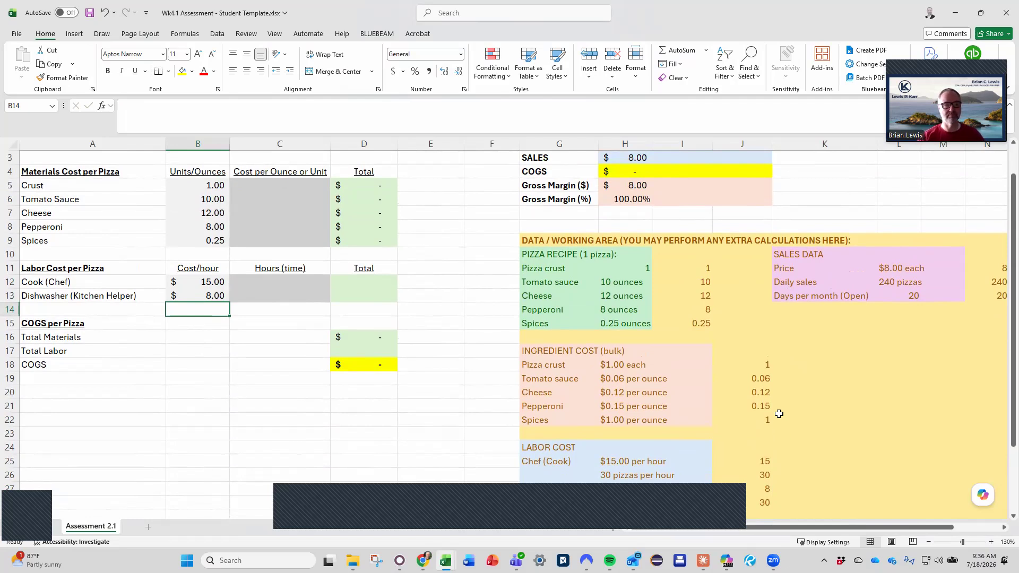
{"action": "scroll", "coordinate": [779, 413], "scroll_direction": "up", "scroll_amount": 1}
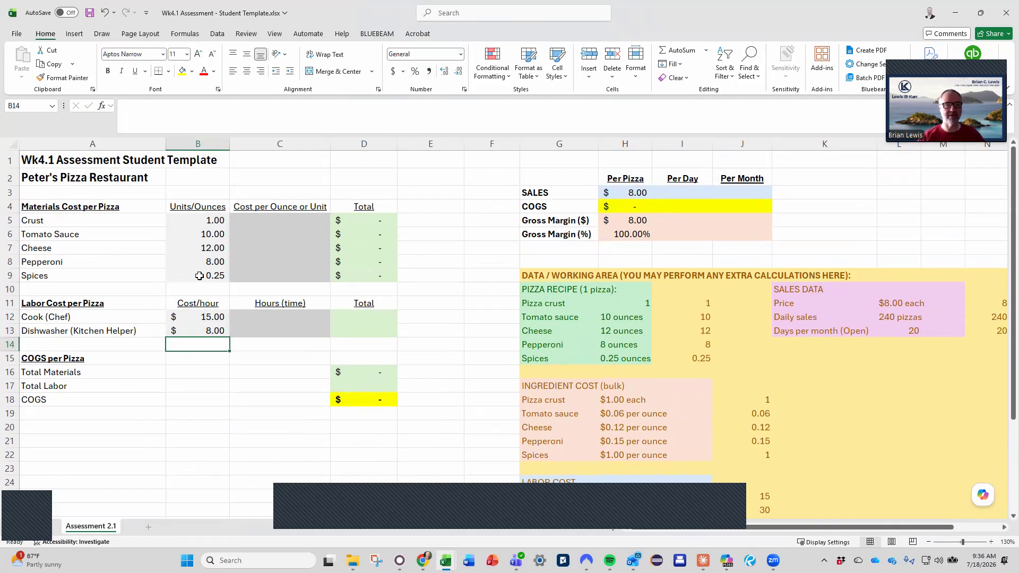
Link the per-pizza sales in H3 to the price with =N11, and check the COGS and gross margin formulas below it
{"action": "left_click", "coordinate": [618, 193]}
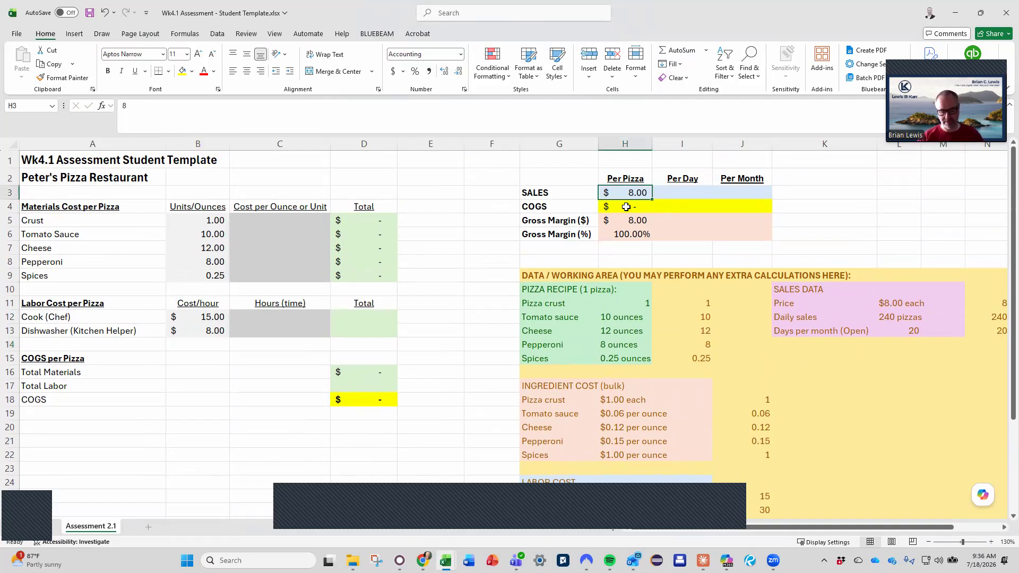
{"action": "type", "text": "="}
{"action": "left_click", "coordinate": [975, 303]}
{"action": "key", "text": "Return"}
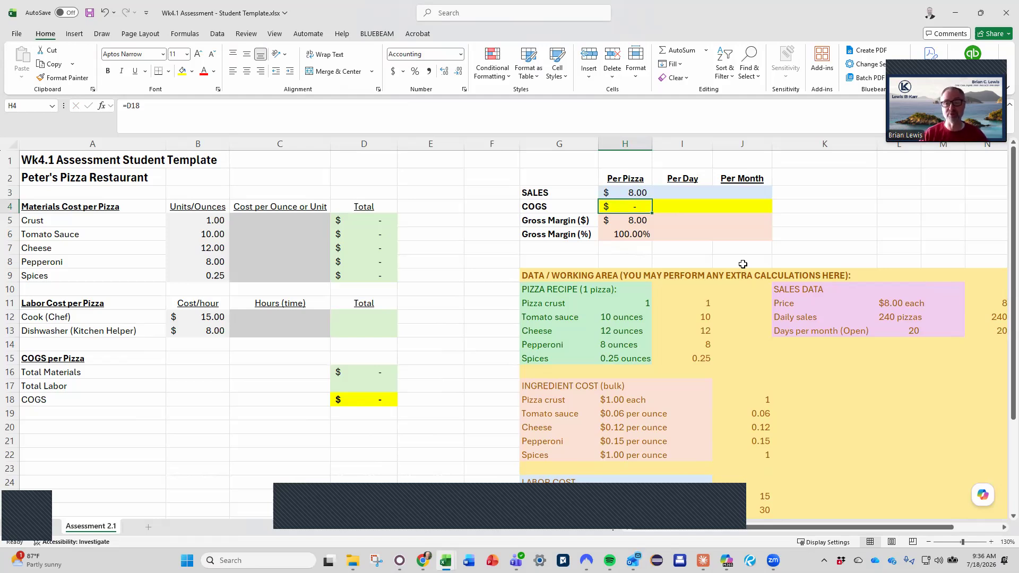
{"action": "key", "text": "Down"}
{"action": "key", "text": "Down"}
{"action": "key", "text": "Up"}
{"action": "key", "text": "Up"}
{"action": "key", "text": "Up"}
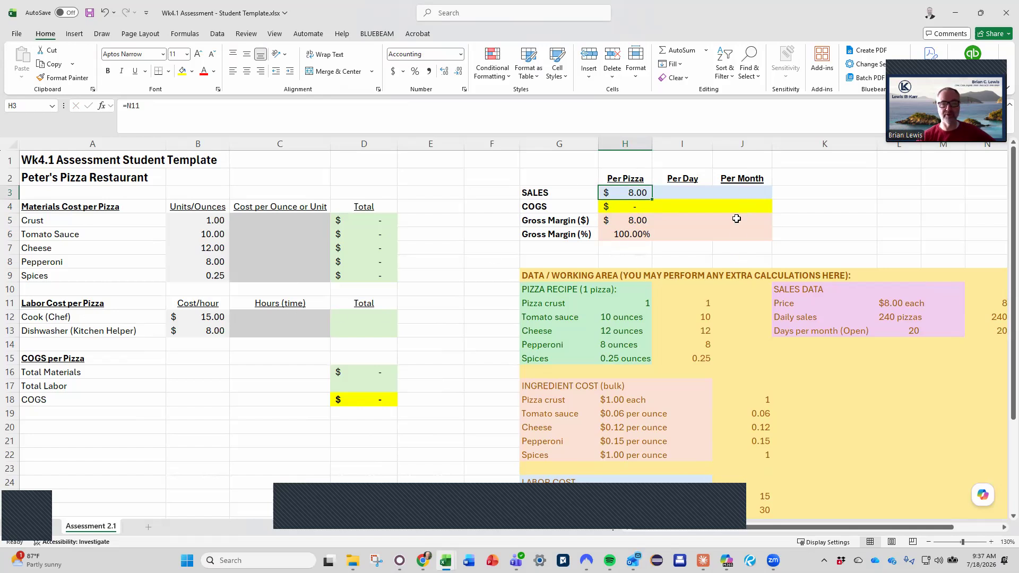
Calculate the per-day sales in I3 by multiplying per-pizza sales by daily sales, =H3*N12
{"action": "left_click", "coordinate": [693, 191]}
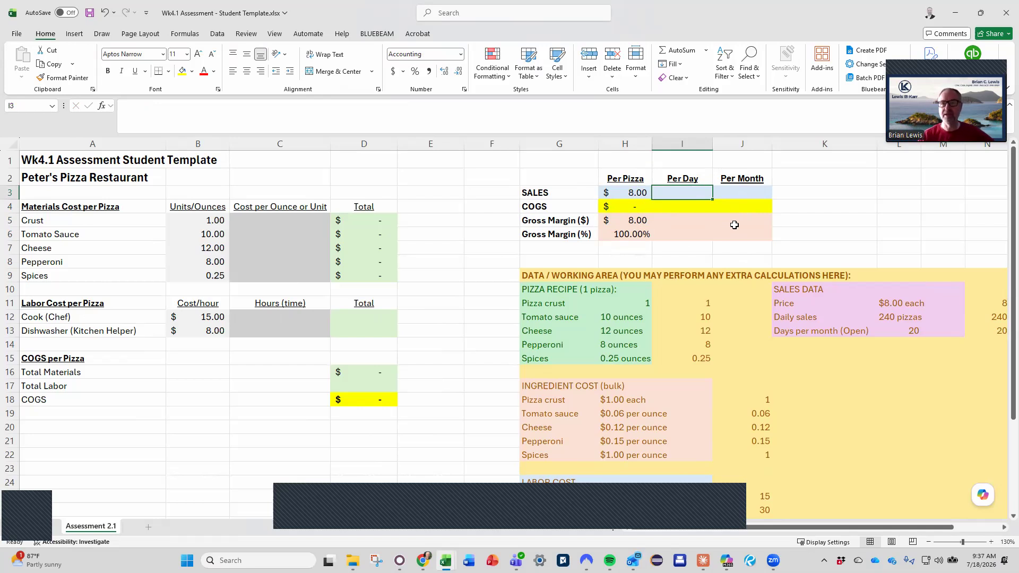
{"action": "type", "text": "="}
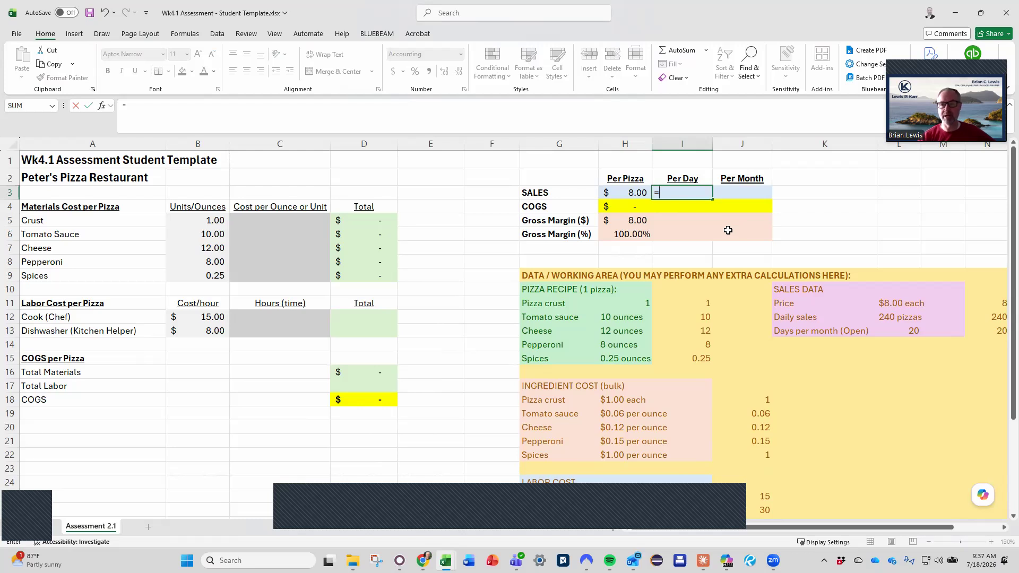
{"action": "left_click", "coordinate": [633, 193]}
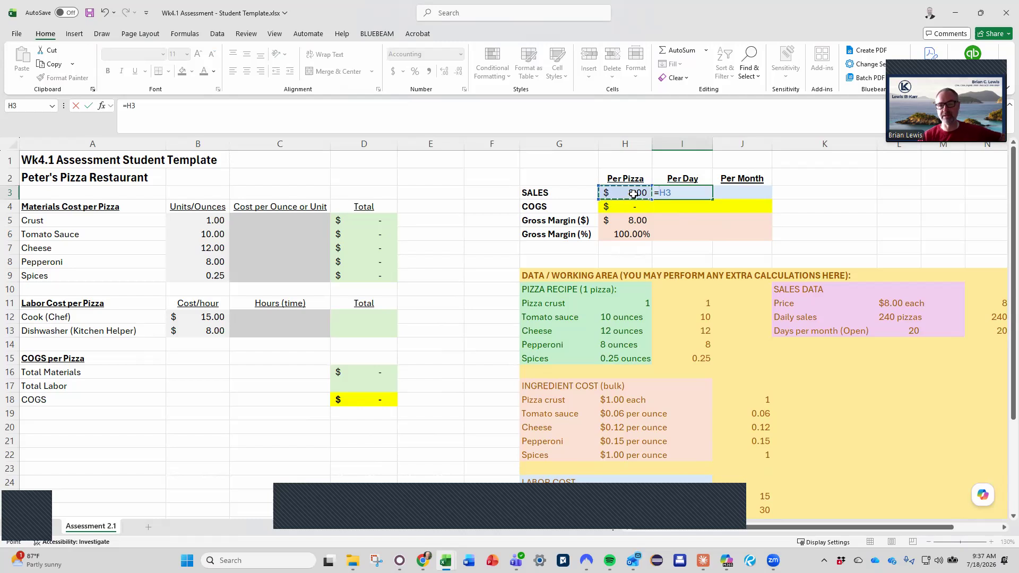
{"action": "type", "text": "*"}
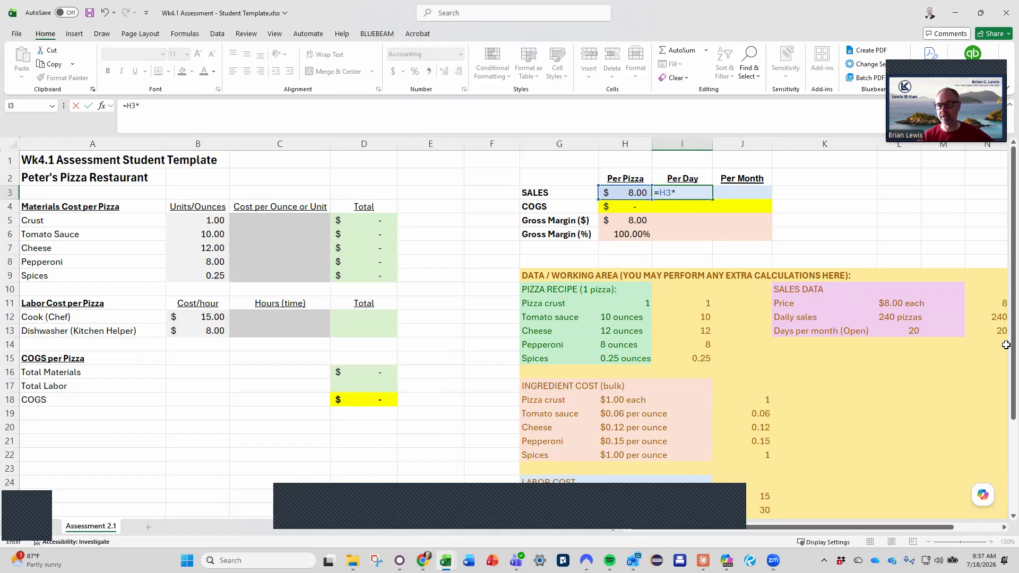
{"action": "left_click", "coordinate": [980, 319]}
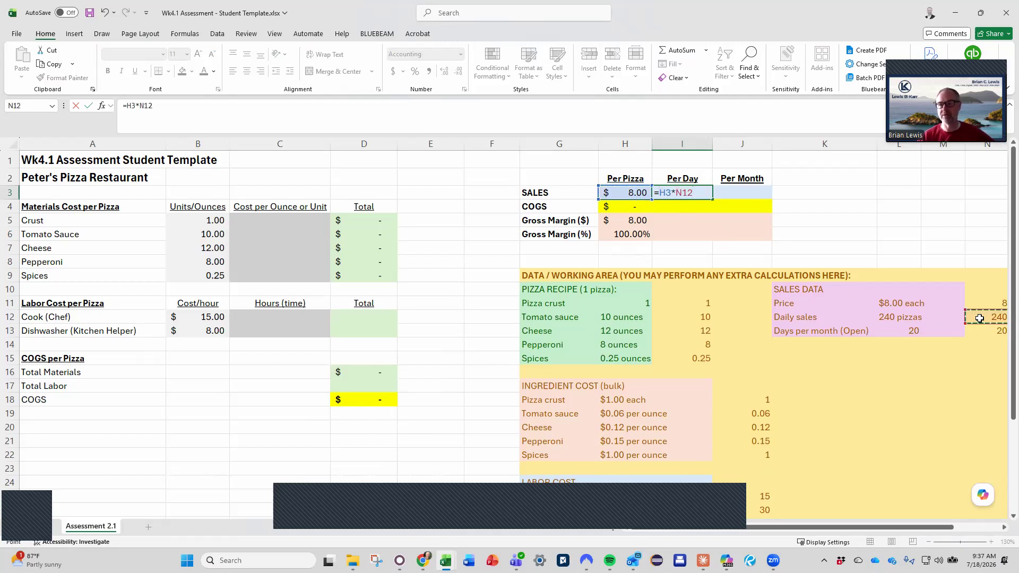
{"action": "key", "text": "Return"}
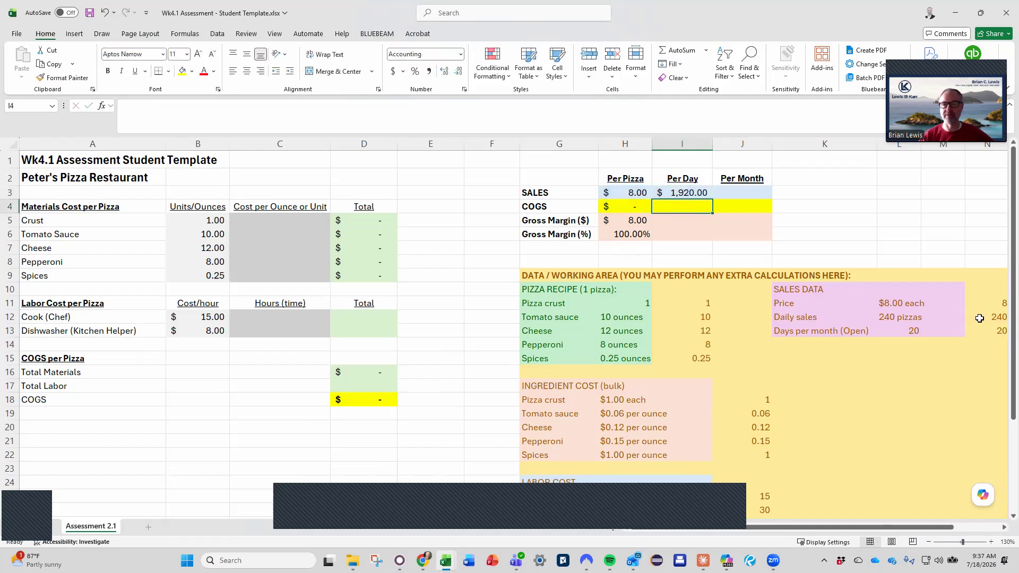
Calculate the per-month sales in J3 by multiplying per-day sales by the days open per month, =I3*N13
{"action": "key", "text": "Right"}
{"action": "key", "text": "Up"}
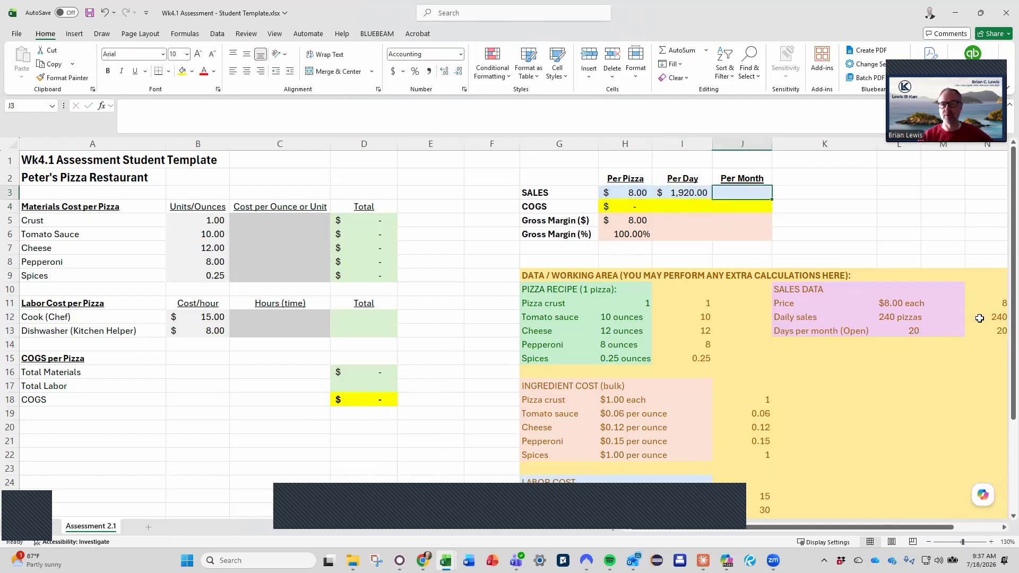
{"action": "type", "text": "="}
{"action": "key", "text": "Left"}
{"action": "type", "text": "*"}
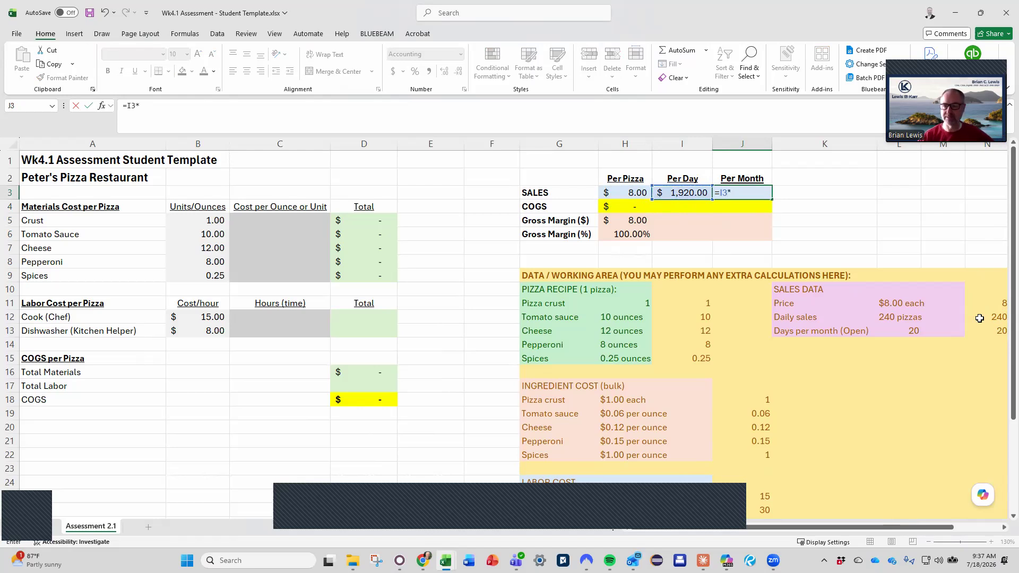
{"action": "left_click", "coordinate": [917, 335]}
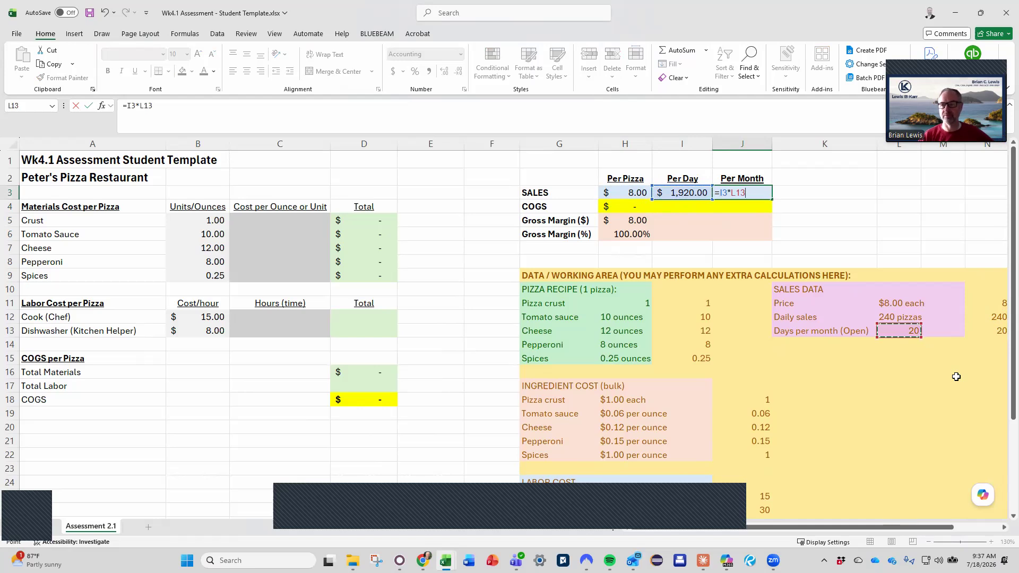
{"action": "left_click", "coordinate": [997, 330]}
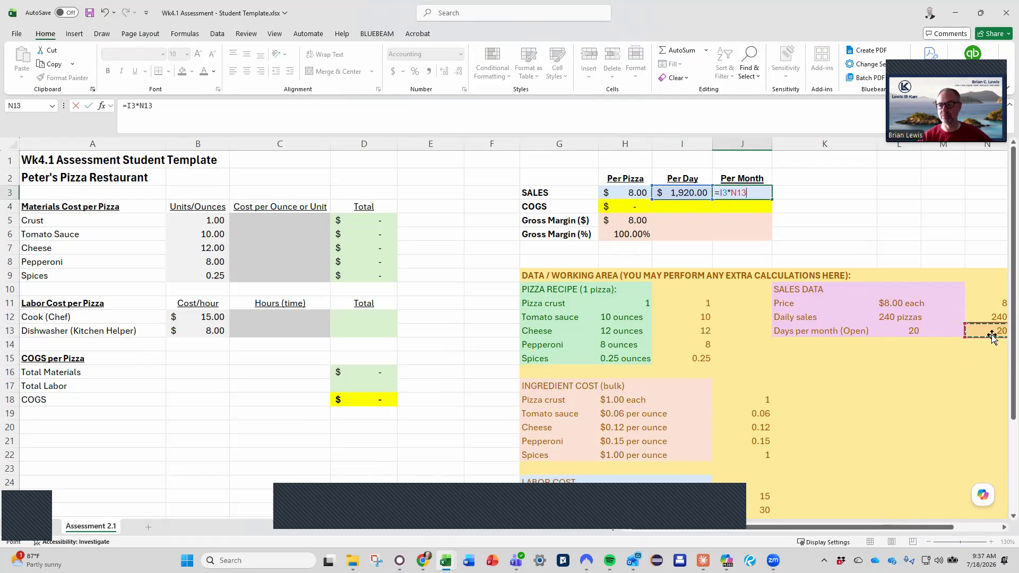
{"action": "key", "text": "Return"}
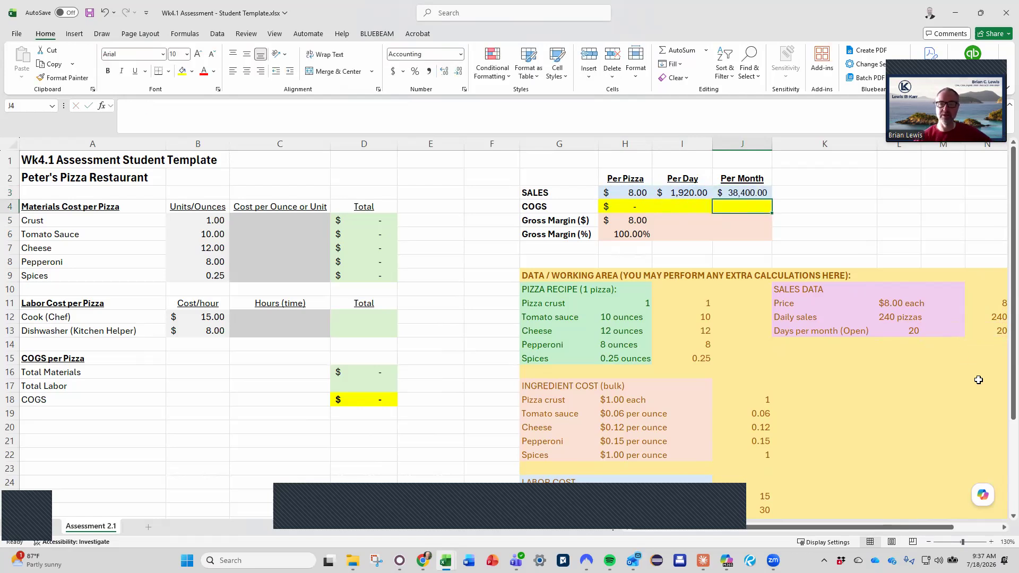
Copy the per-pizza gross margin formulas in H5:H6 into the per-day and per-month cells I5:J6
{"action": "left_click_drag", "start_coordinate": [647, 222], "coordinate": [744, 234]}
{"action": "key", "text": "ctrl+c"}
{"action": "key", "text": "ctrl+v"}
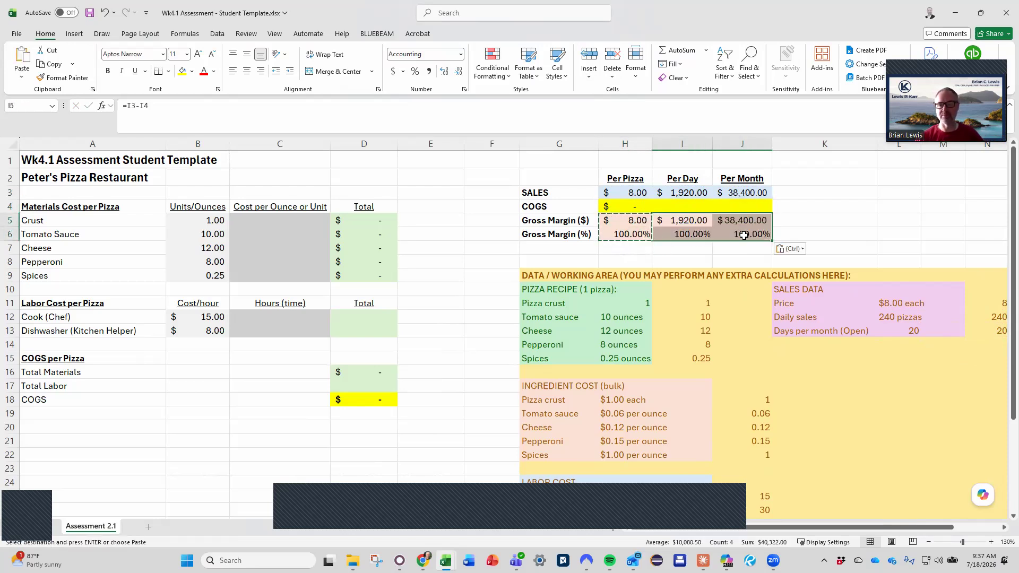
{"action": "left_click", "coordinate": [701, 206]}
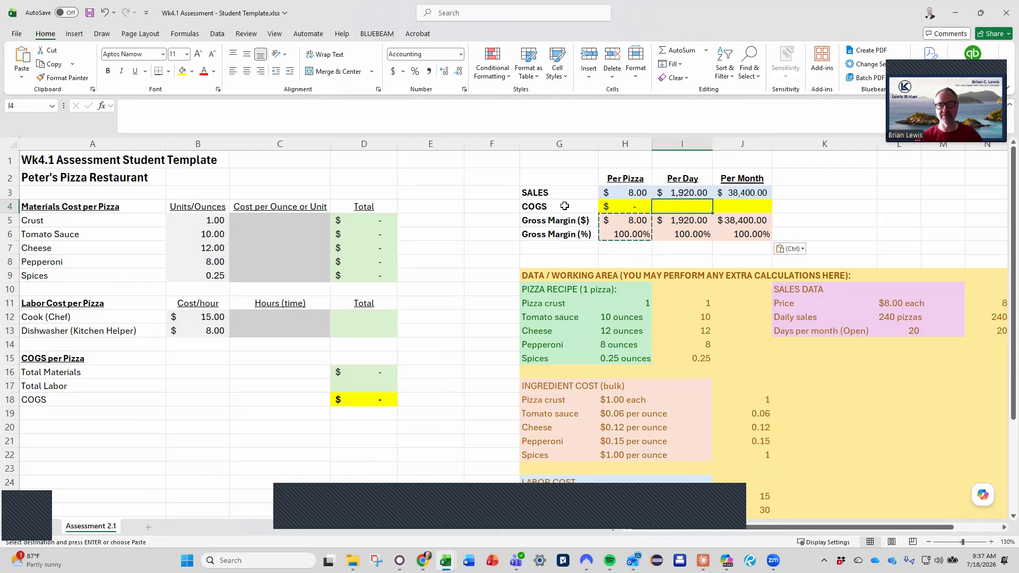
{"action": "left_click", "coordinate": [752, 205]}
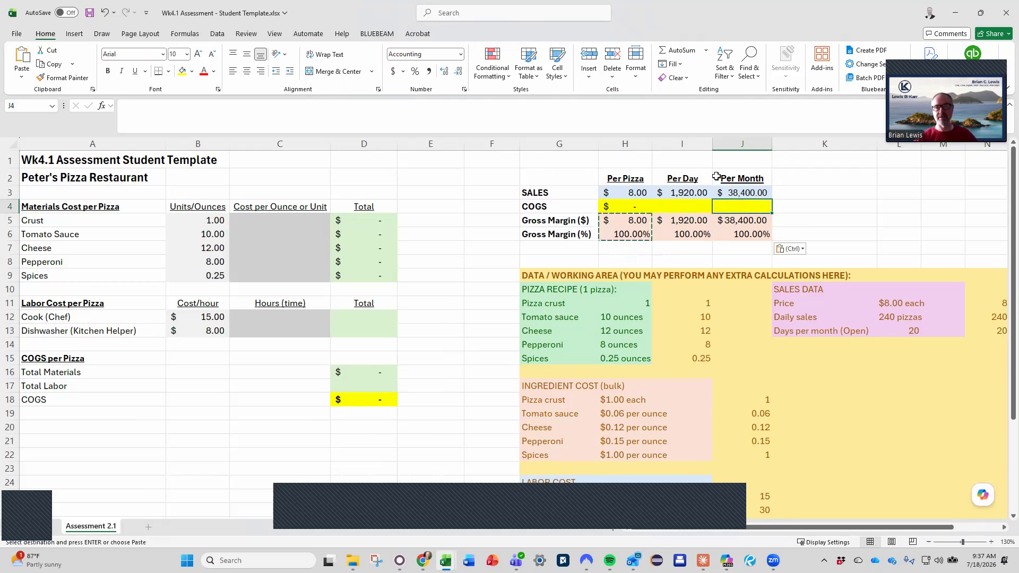
{"action": "left_click_drag", "start_coordinate": [685, 206], "coordinate": [735, 206]}
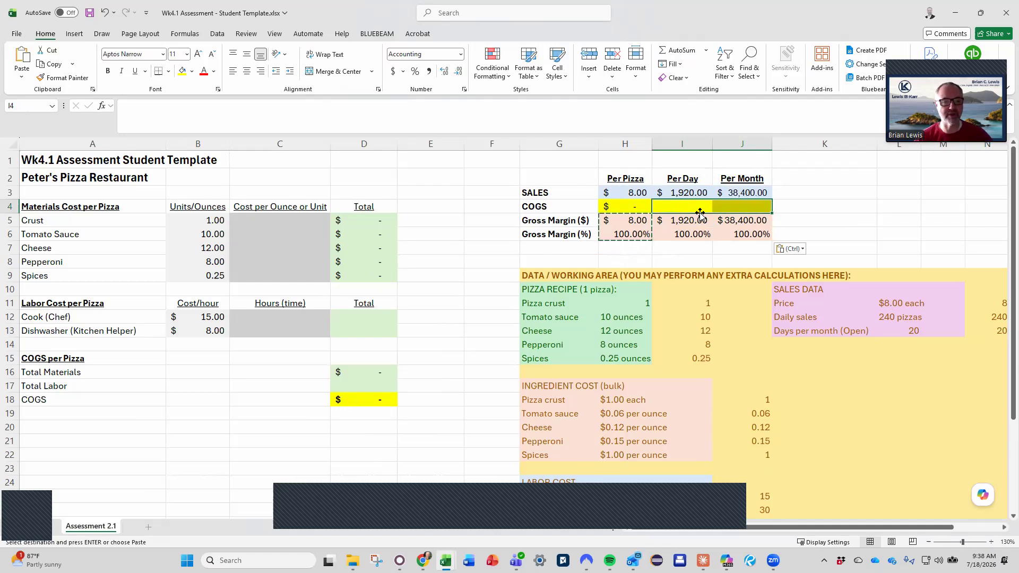
Link the Crust cost per unit in C5 to the bulk ingredient cost in the working area with =J18
{"action": "left_click", "coordinate": [282, 221]}
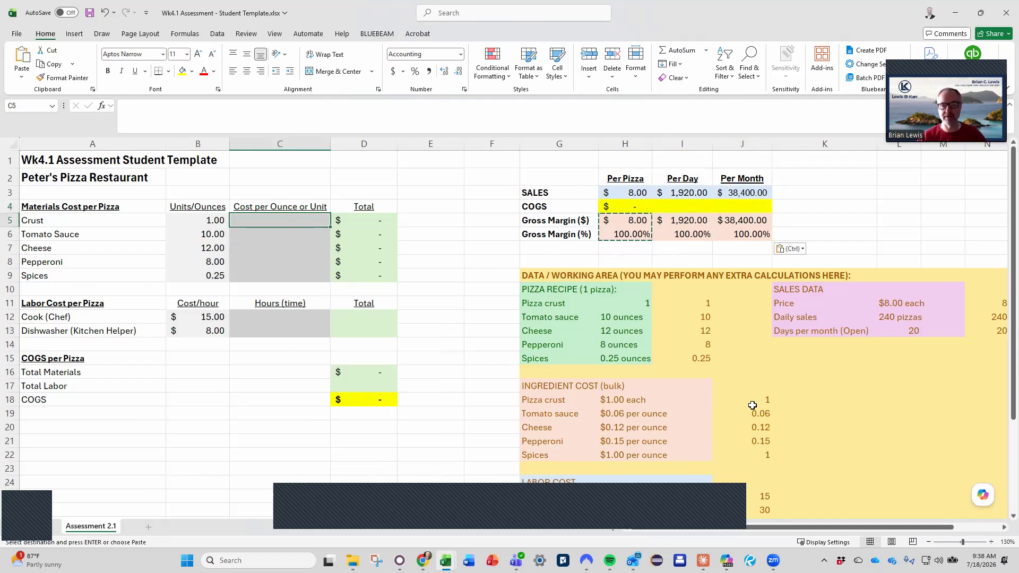
{"action": "type", "text": "="}
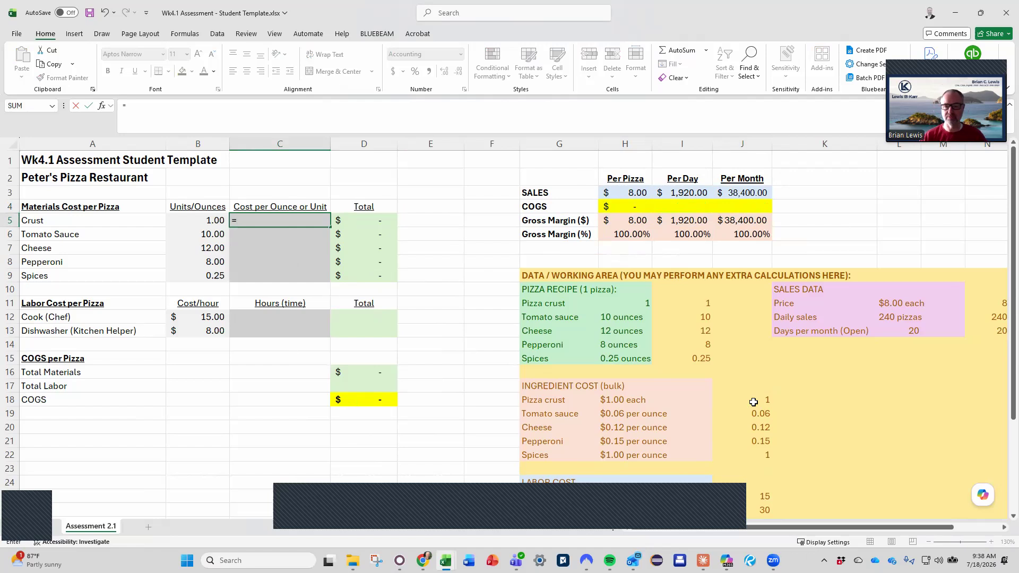
{"action": "scroll", "coordinate": [754, 402], "scroll_direction": "down", "scroll_amount": 1}
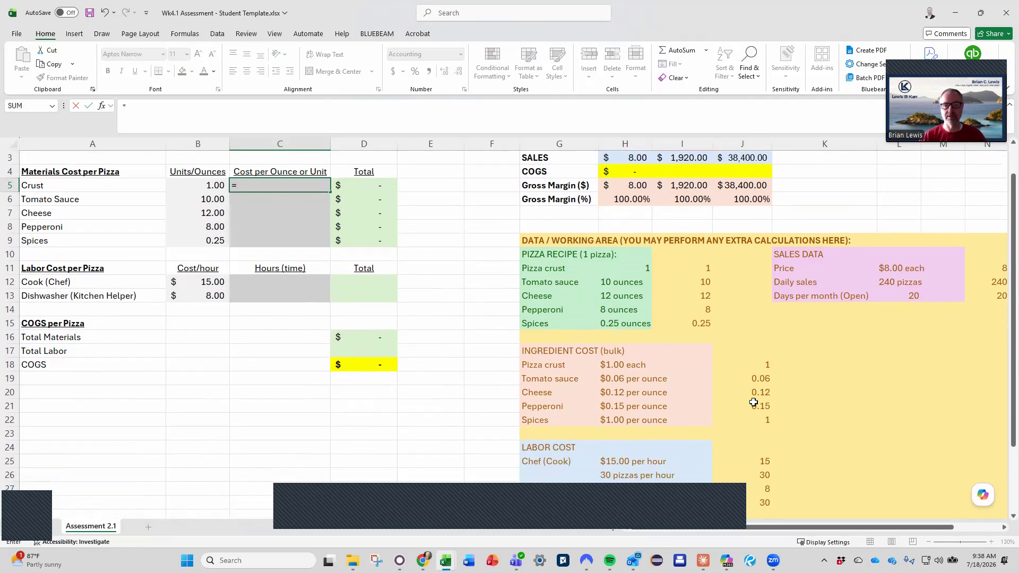
{"action": "left_click", "coordinate": [757, 366]}
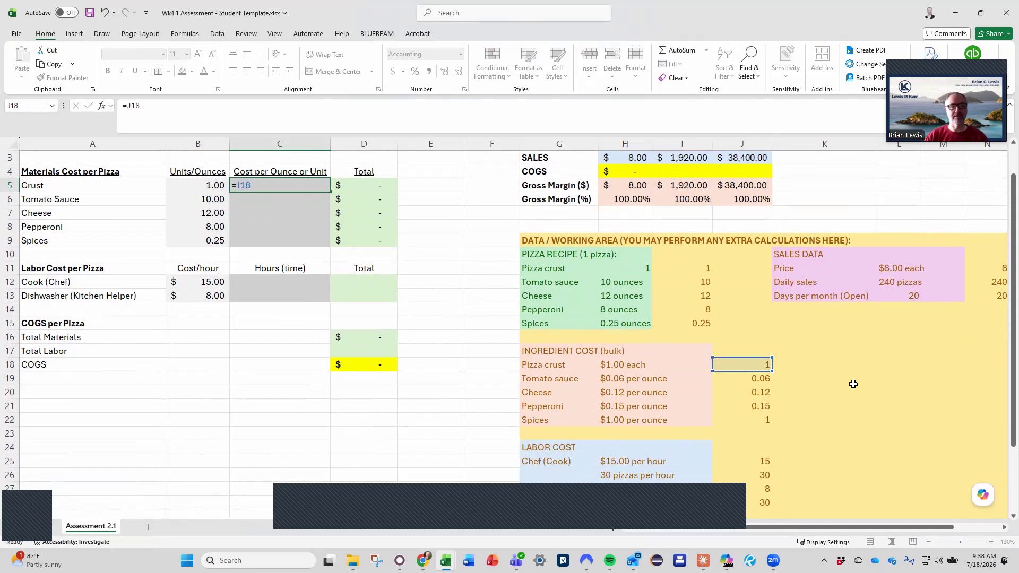
{"action": "key", "text": "Return"}
Fill the C5 formula through C9 for all ingredients, and check the total formulas in D6 and D16
{"action": "key", "text": "Up"}
{"action": "key", "text": "shift+Down"}
{"action": "key", "text": "shift+Down"}
{"action": "key", "text": "shift+Down"}
{"action": "key", "text": "shift+Down"}
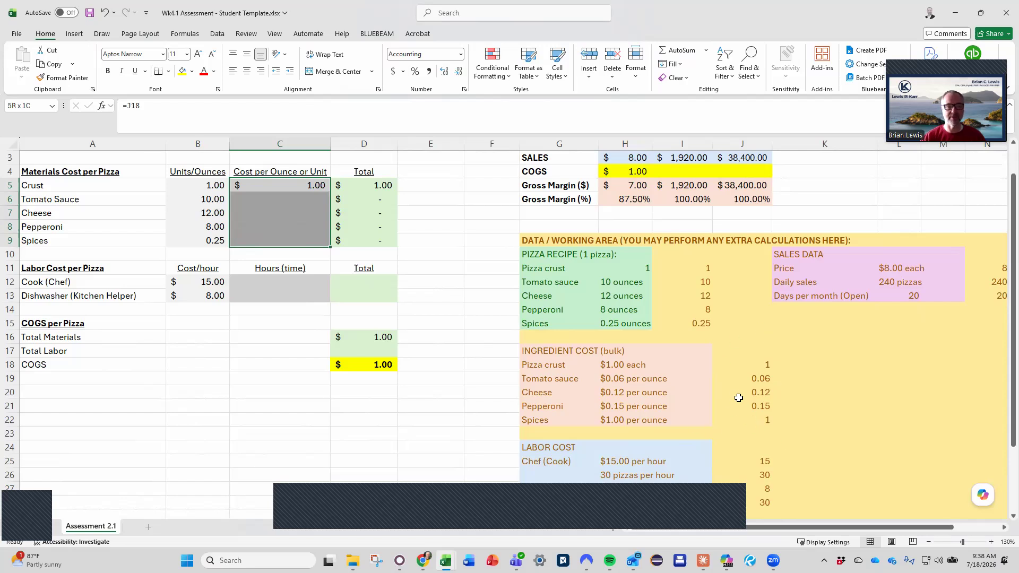
{"action": "key", "text": "F2"}
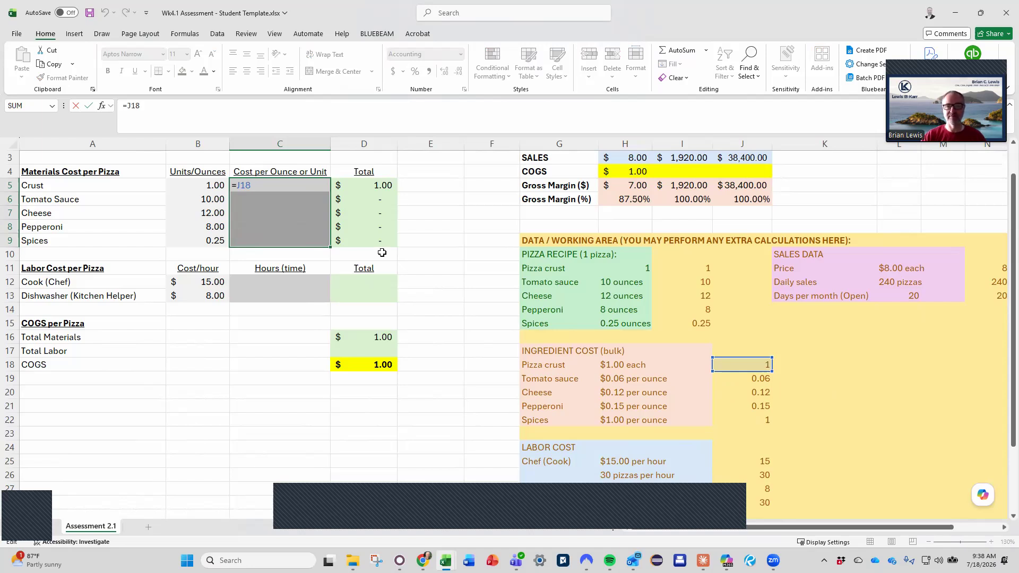
{"action": "key", "text": "ctrl+Return"}
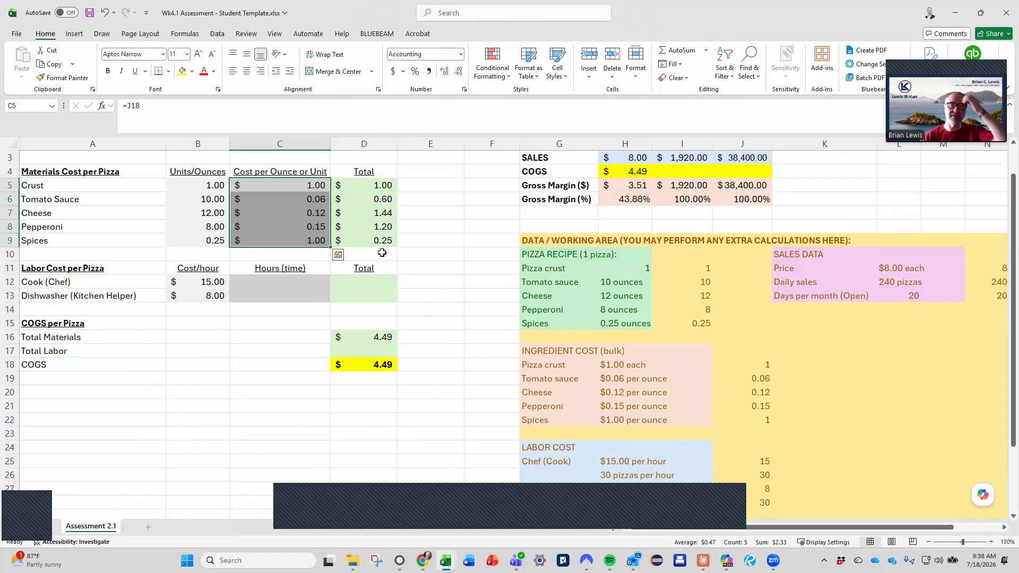
{"action": "left_click", "coordinate": [378, 199]}
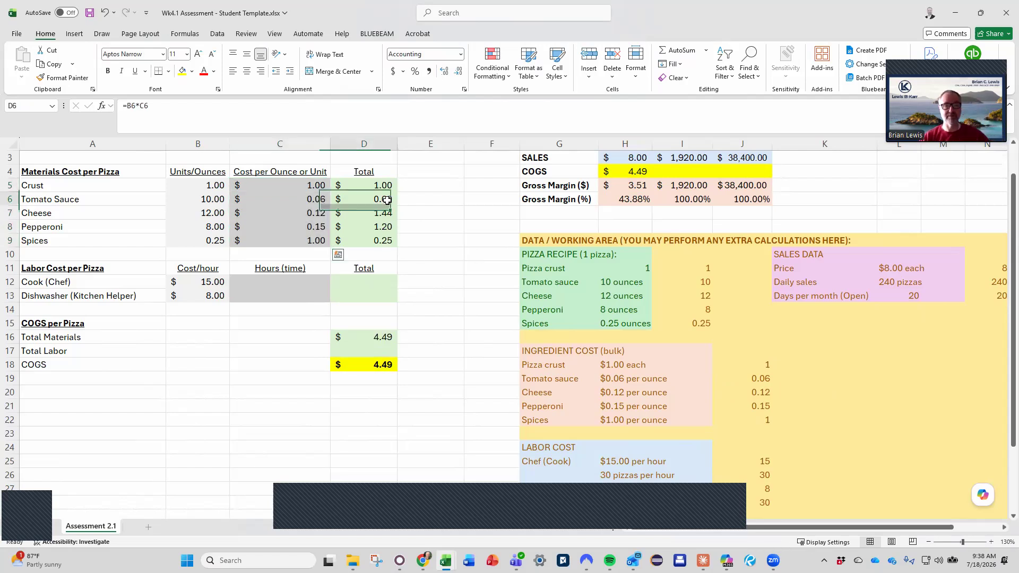
{"action": "left_click", "coordinate": [382, 337]}
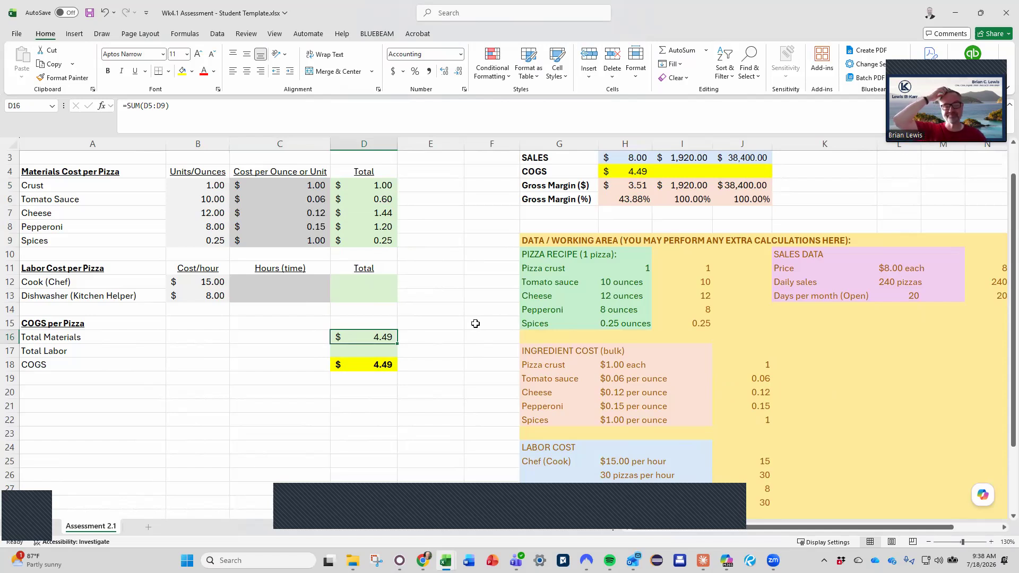
Enter =1/30 in C12 as the cook's hours per pizza, based on 30 pizzas per hour
{"action": "key", "text": "Up"}
{"action": "key", "text": "Up"}
{"action": "key", "text": "Up"}
{"action": "key", "text": "Up"}
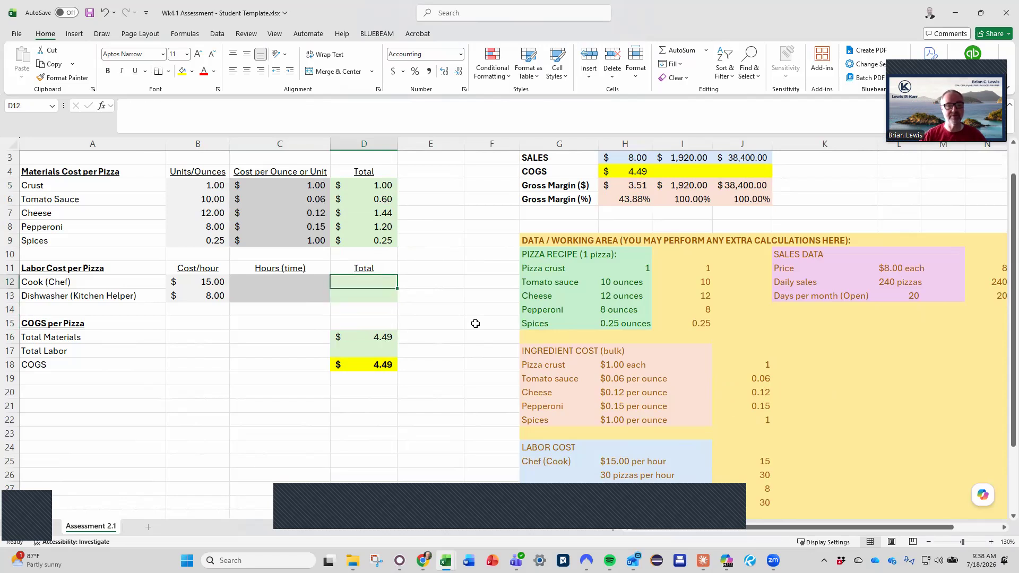
{"action": "key", "text": "Left"}
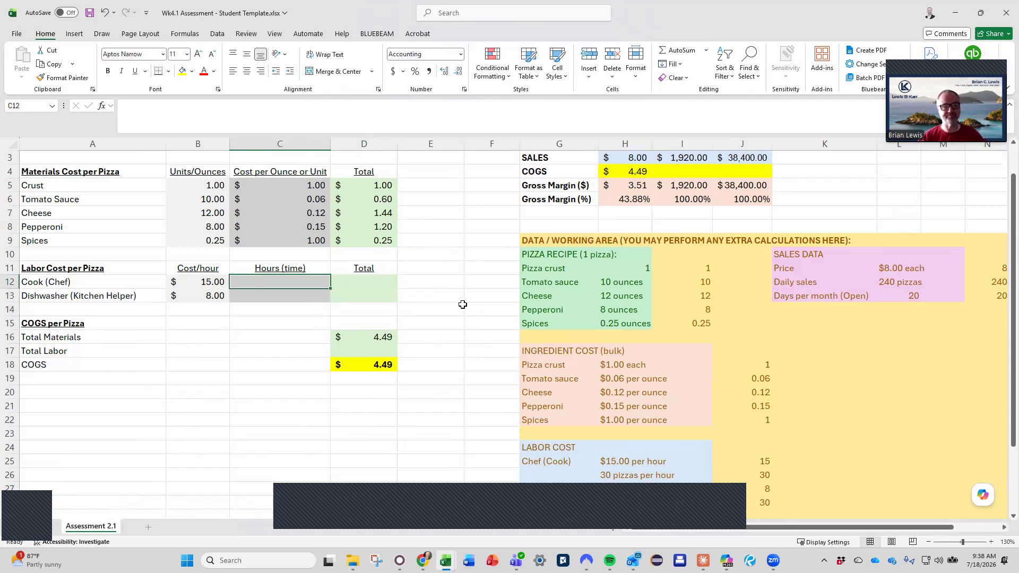
{"action": "scroll", "coordinate": [463, 304], "scroll_direction": "down", "scroll_amount": 1}
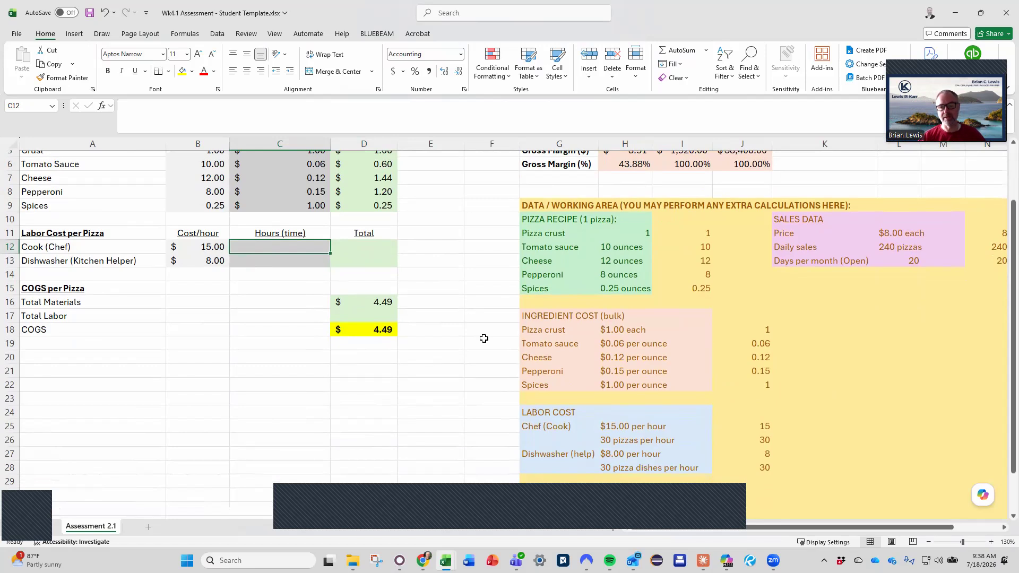
{"action": "left_click", "coordinate": [632, 442]}
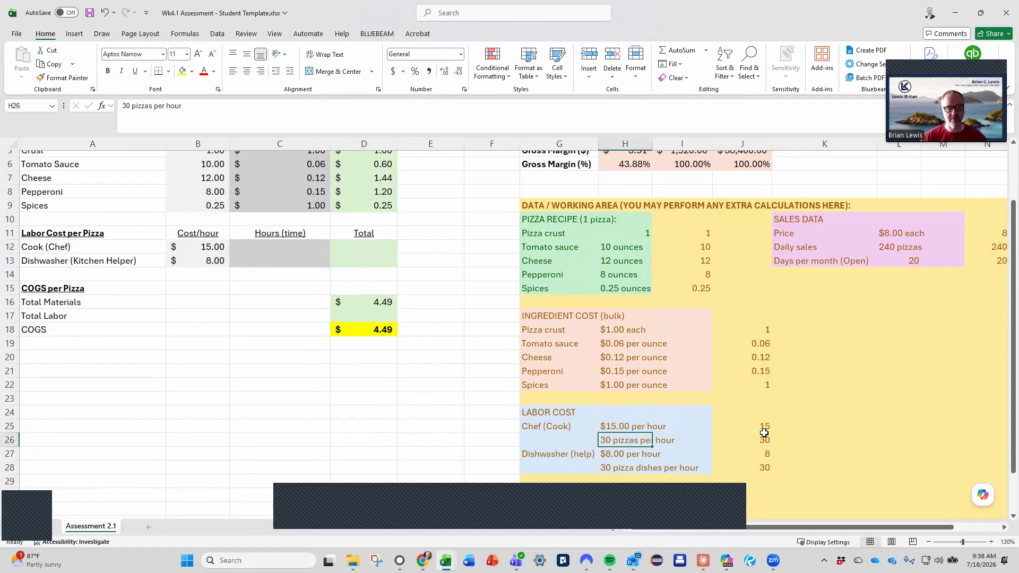
{"action": "left_click", "coordinate": [273, 249]}
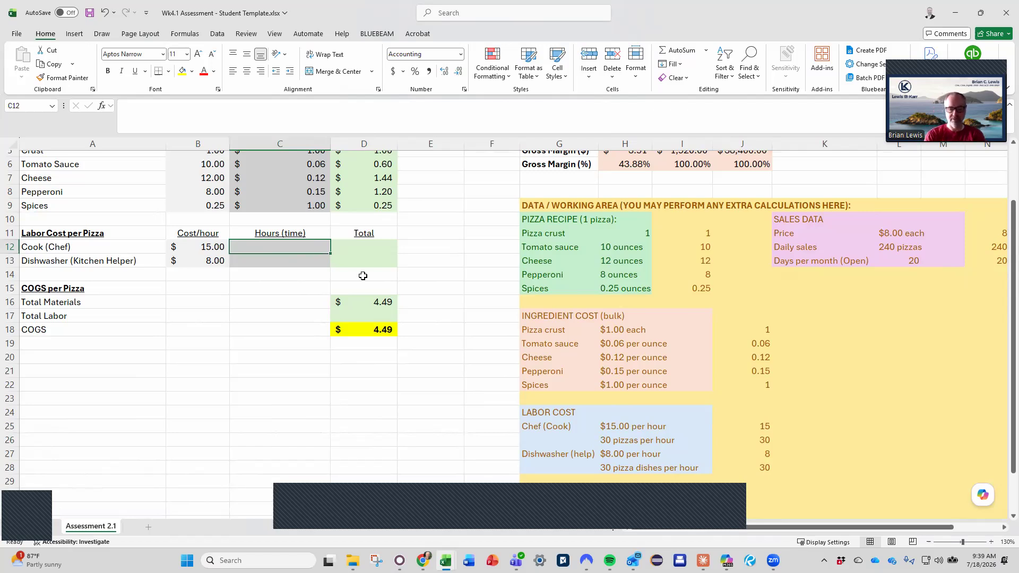
{"action": "type", "text": "="}
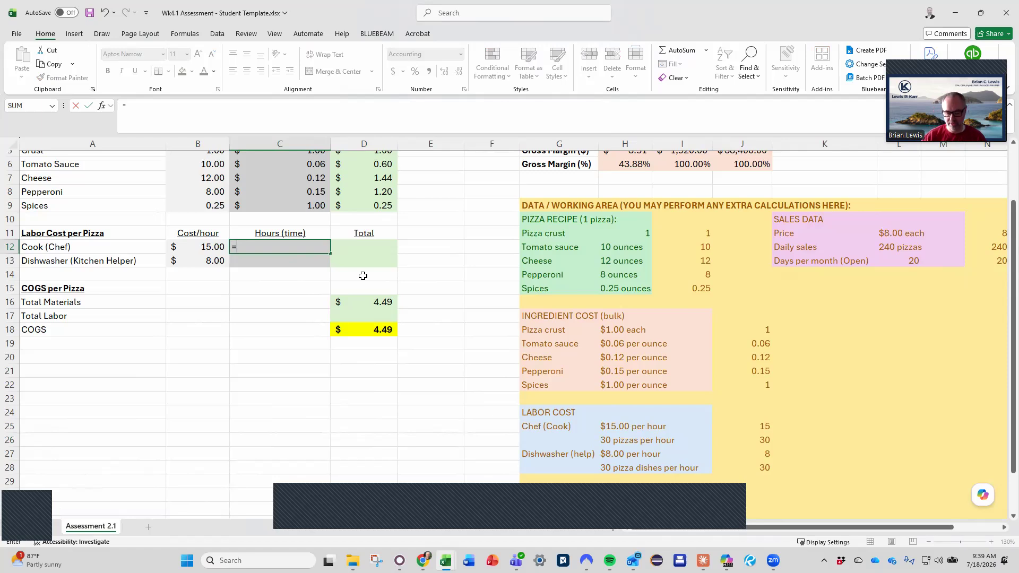
{"action": "type", "text": "1"}
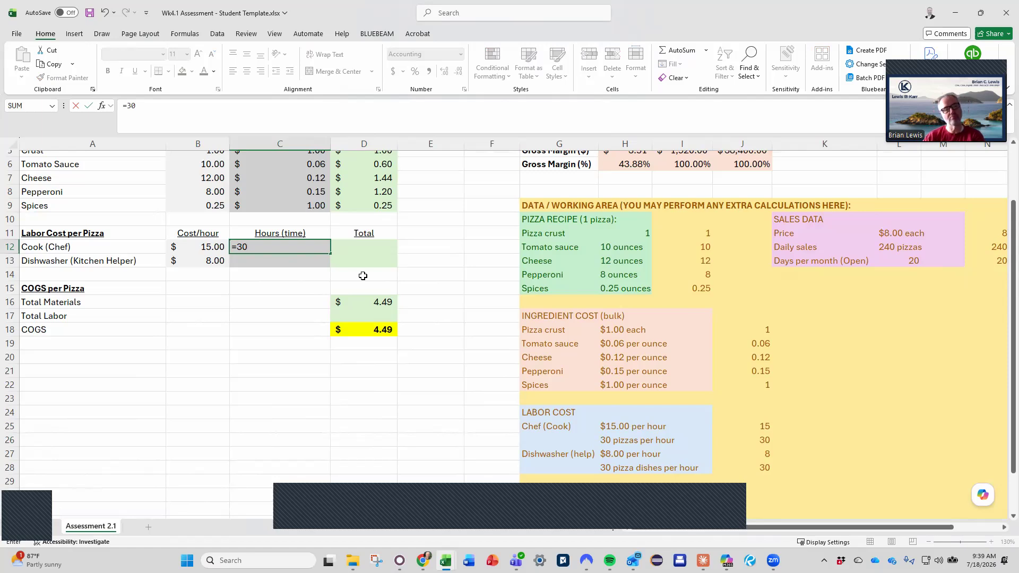
{"action": "key", "text": "BackSpace"}
{"action": "key", "text": "BackSpace"}
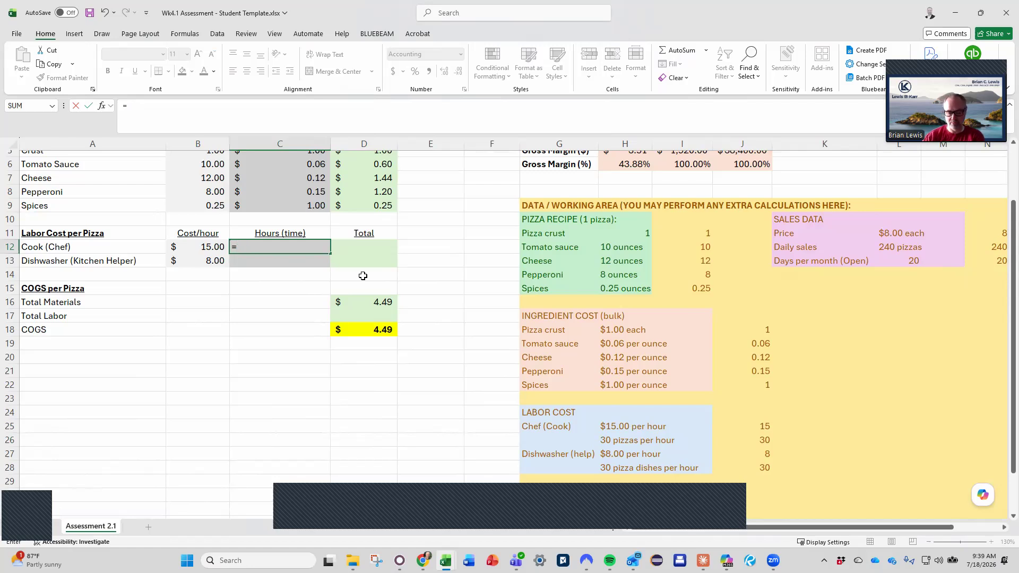
{"action": "type", "text": "1/30"}
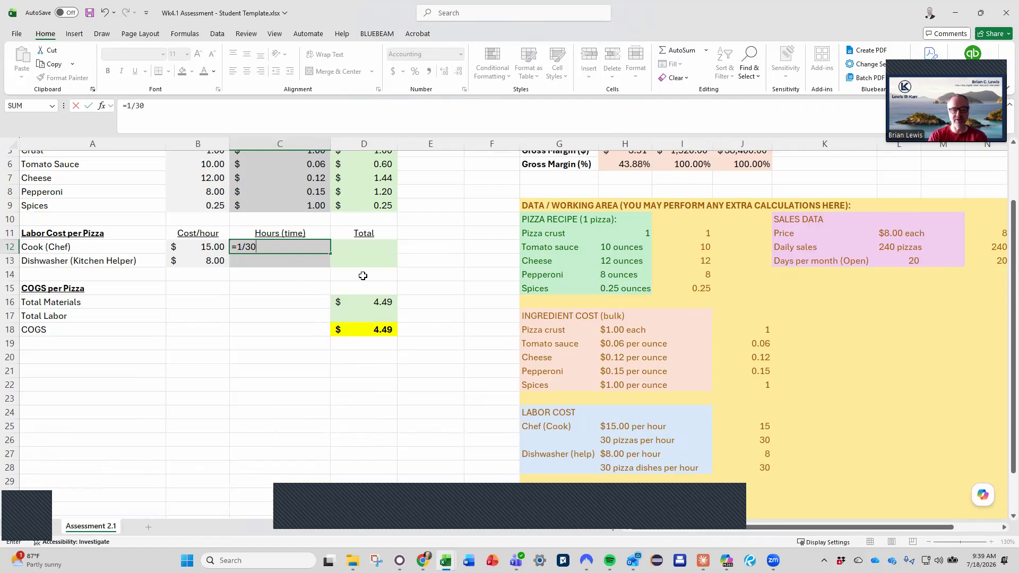
{"action": "key", "text": "Return"}
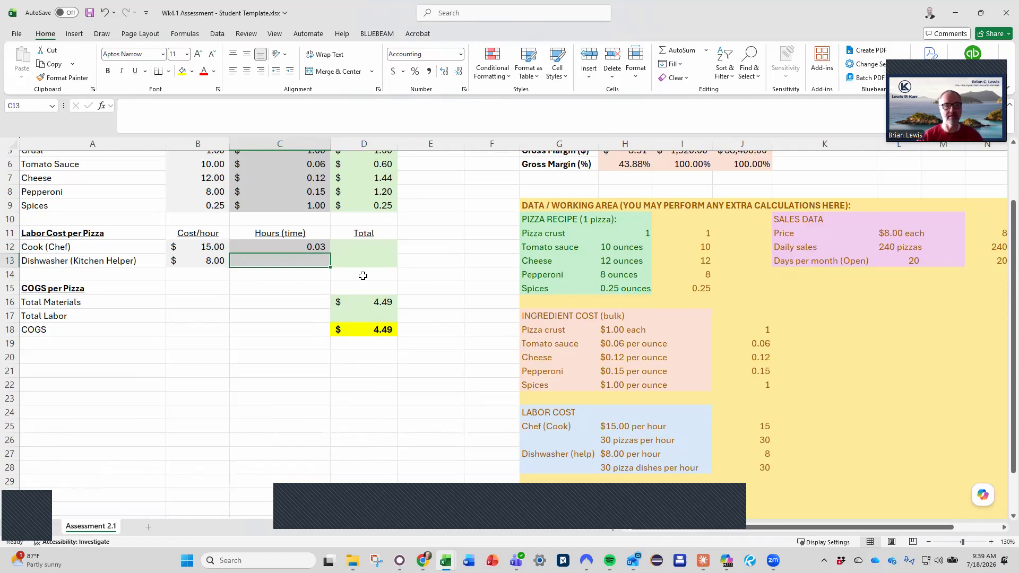
Replace the hard-coded 30 in the C12 formula with a link to the pizzas-per-hour figure, =1/J26
{"action": "left_click", "coordinate": [312, 247]}
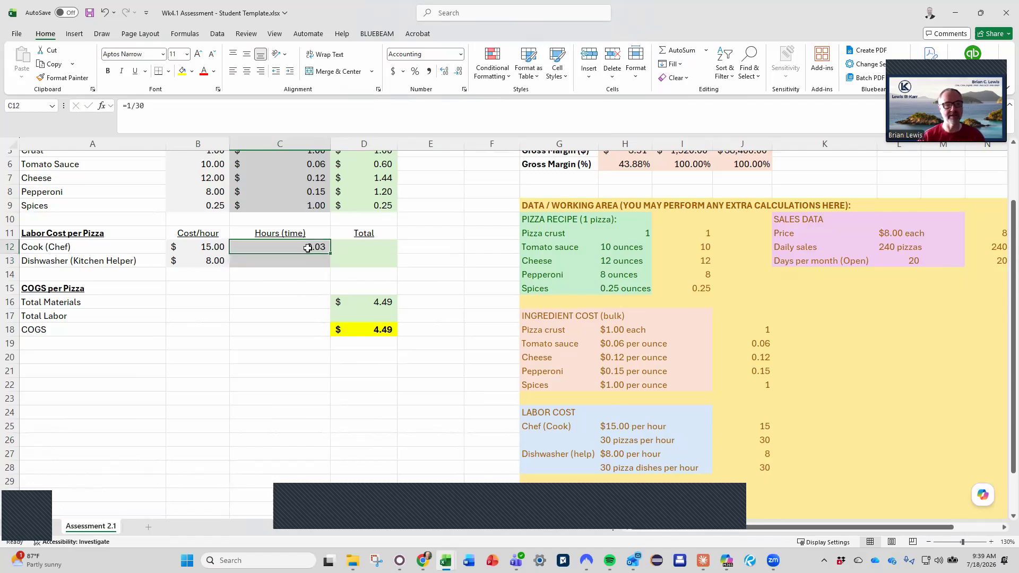
{"action": "double_click", "coordinate": [140, 106]}
{"action": "left_click", "coordinate": [743, 440]}
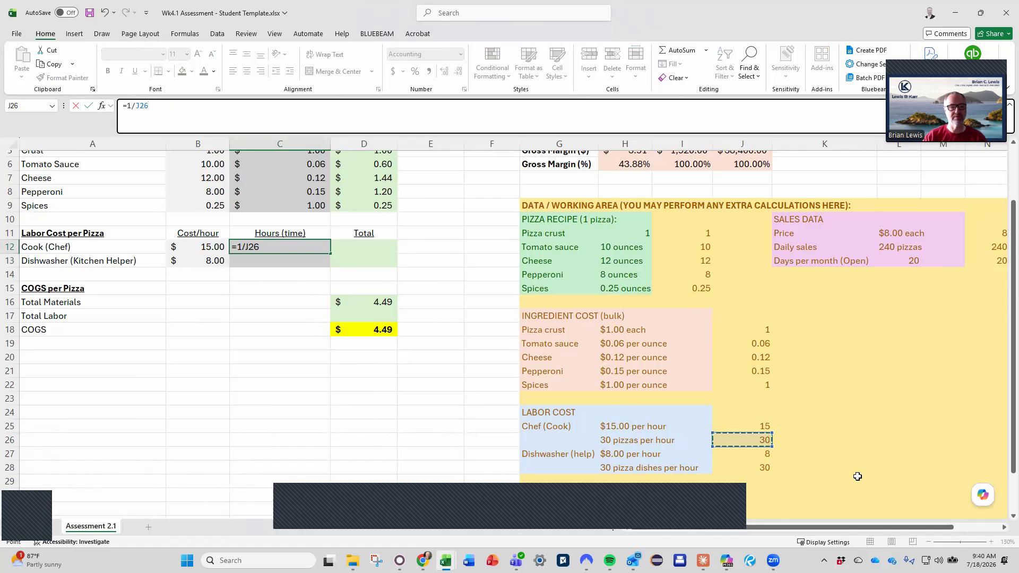
{"action": "key", "text": "Return"}
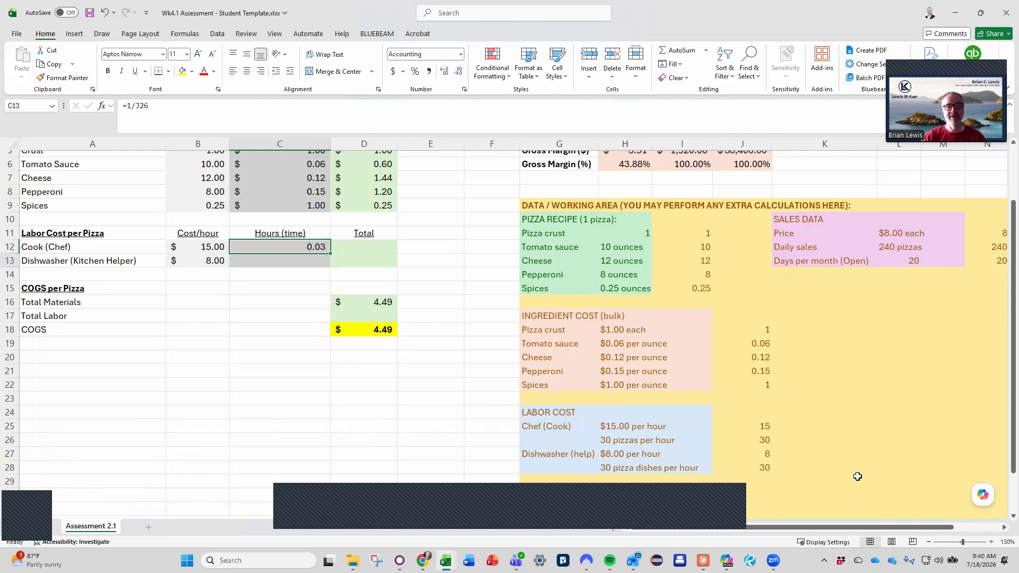
{"action": "key", "text": "Up"}
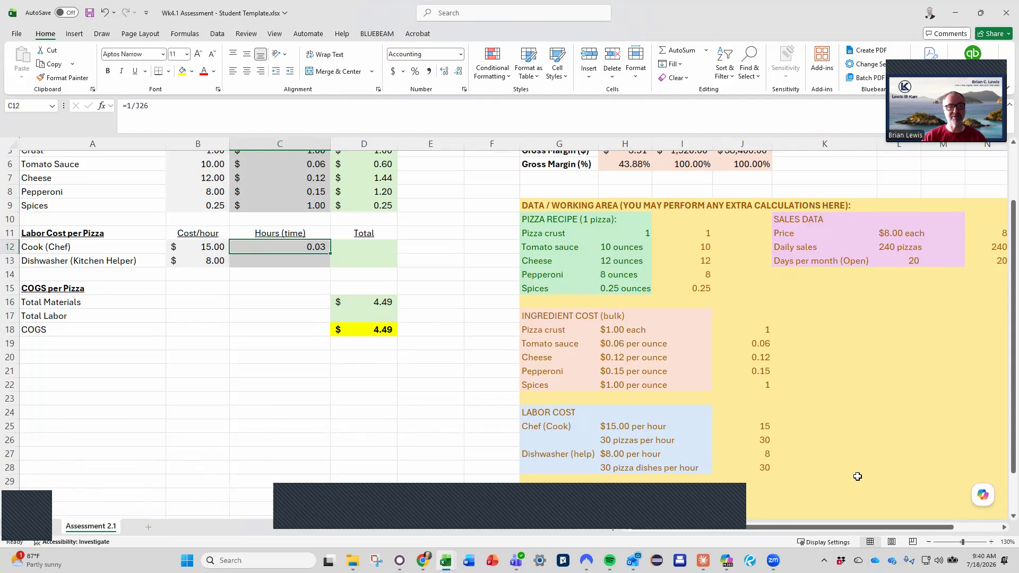
{"action": "key", "text": "Right"}
{"action": "type", "text": "+"}
{"action": "key", "text": "Left"}
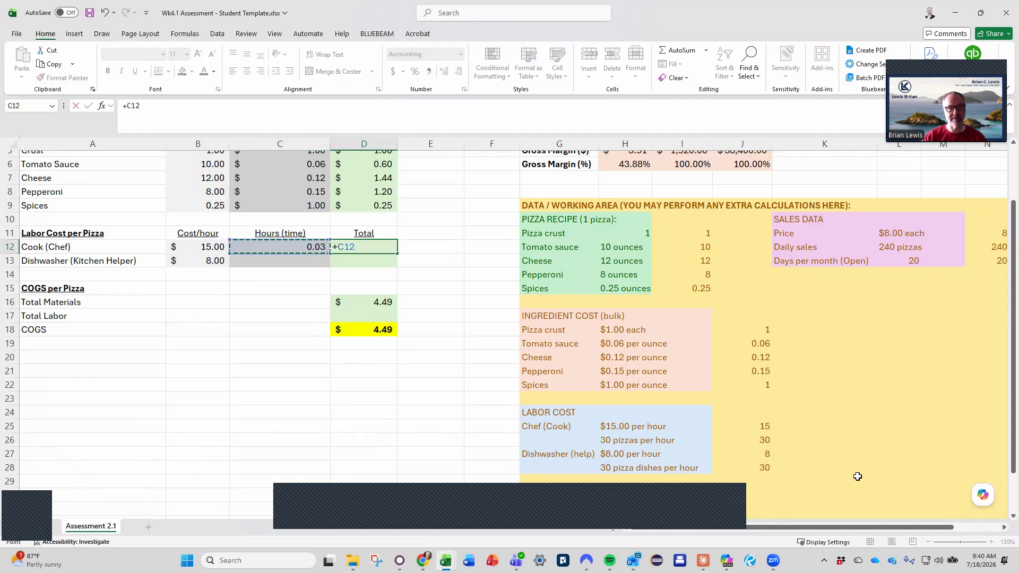
{"action": "key", "text": "Left"}
{"action": "type", "text": "*"}
{"action": "key", "text": "Escape"}
Calculate the cook's labor total in D12 by multiplying cost per hour by hours, =B12*C12, and check the formula
{"action": "type", "text": "="}
{"action": "key", "text": "Left"}
{"action": "key", "text": "Left"}
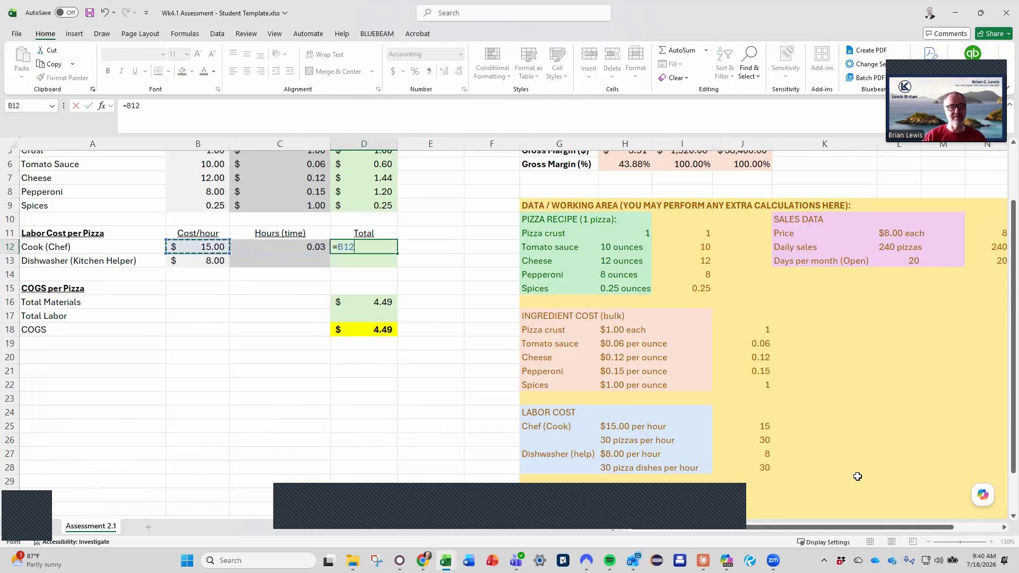
{"action": "type", "text": "*"}
{"action": "key", "text": "Left"}
{"action": "key", "text": "Return"}
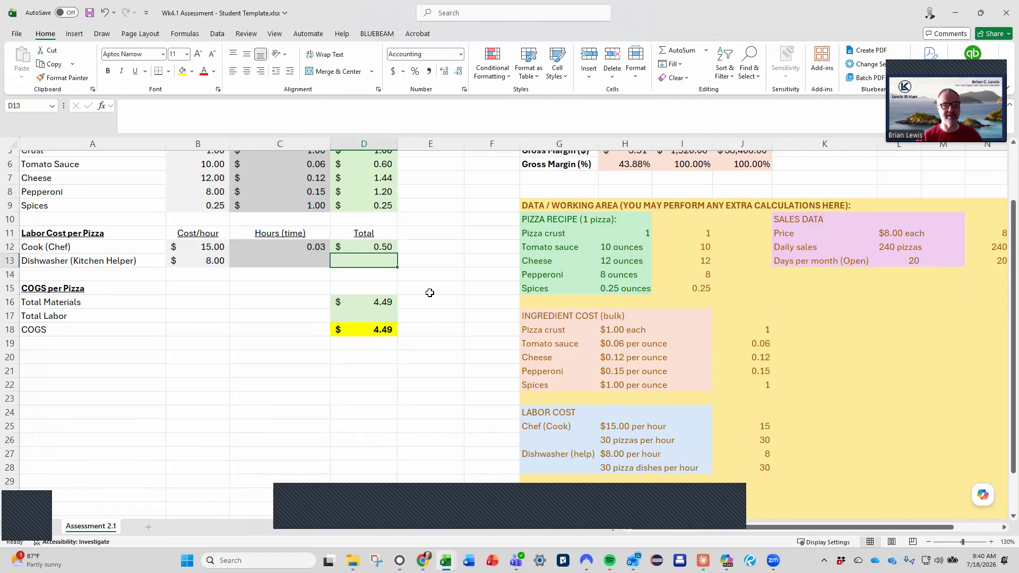
{"action": "left_click", "coordinate": [363, 243]}
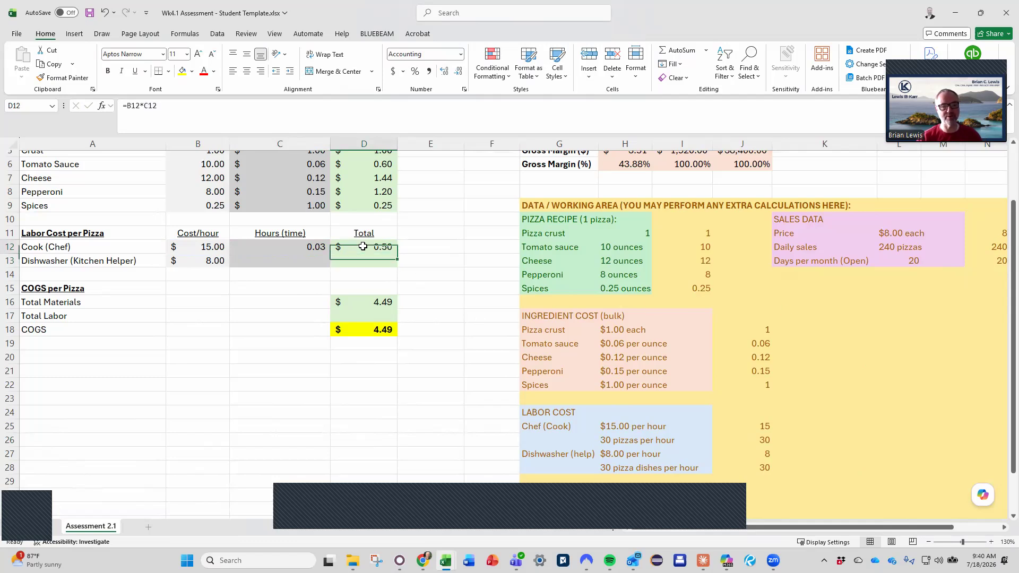
Calculate Total Labor in D17 with a SUM of the cook and dishwasher totals, D12:D13
{"action": "left_click", "coordinate": [356, 318]}
{"action": "type", "text": "=sum("}
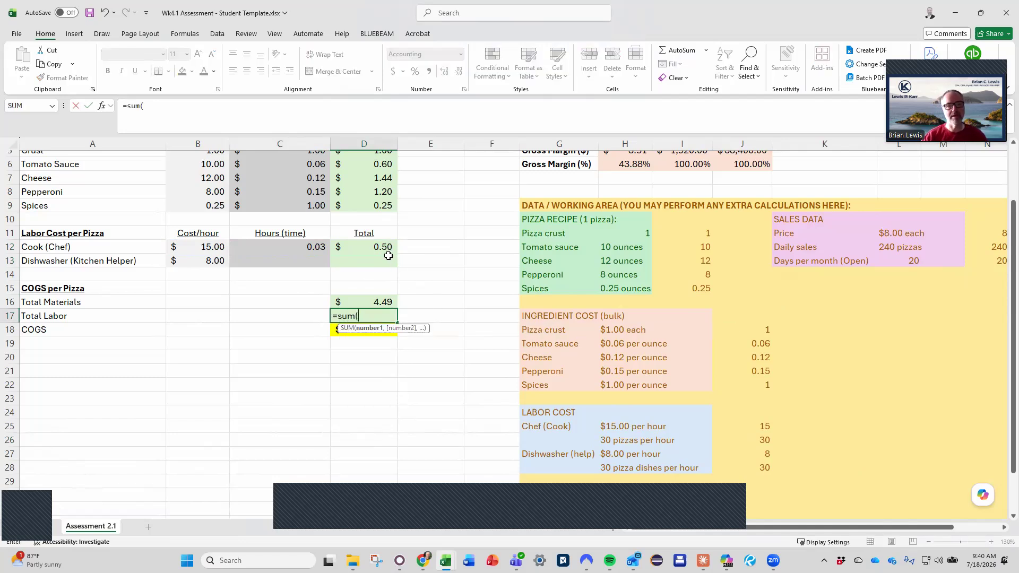
{"action": "left_click_drag", "start_coordinate": [383, 251], "coordinate": [383, 264]}
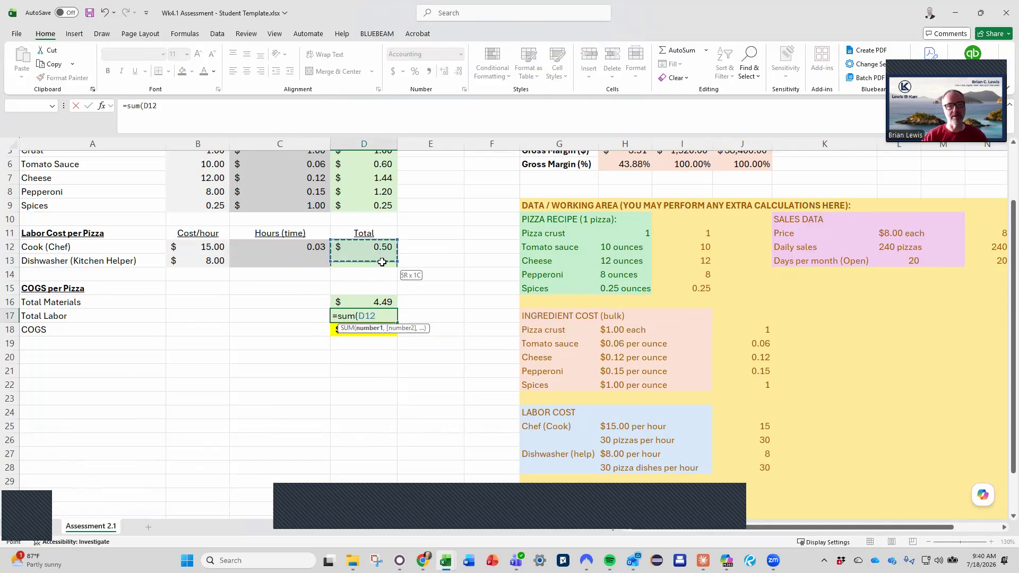
{"action": "key", "text": "Return"}
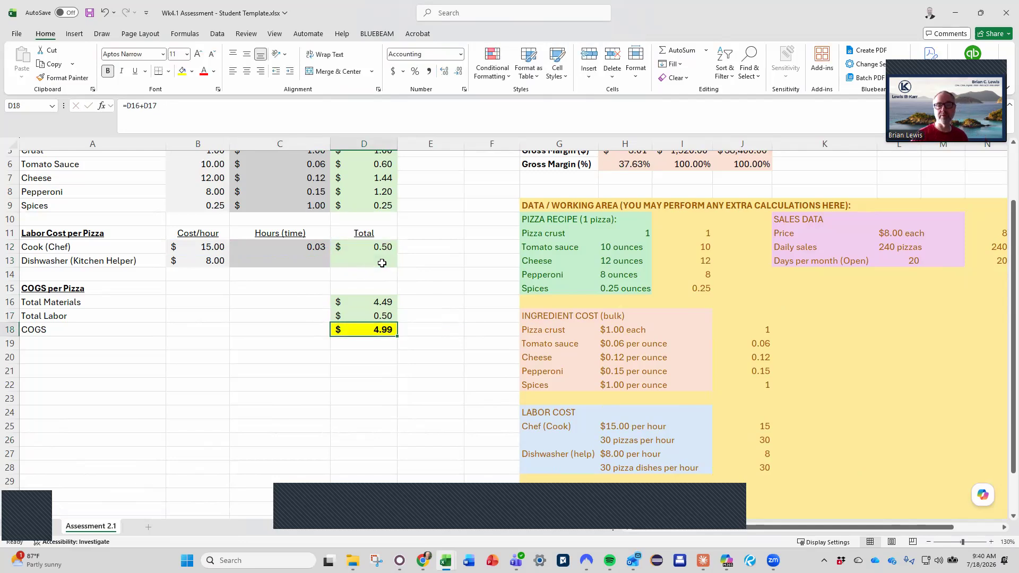
Review the sales, COGS and gross margin summary, focusing on the per-day and per-month sales in I3:J3
{"action": "scroll", "coordinate": [340, 205], "scroll_direction": "right", "scroll_amount": 3}
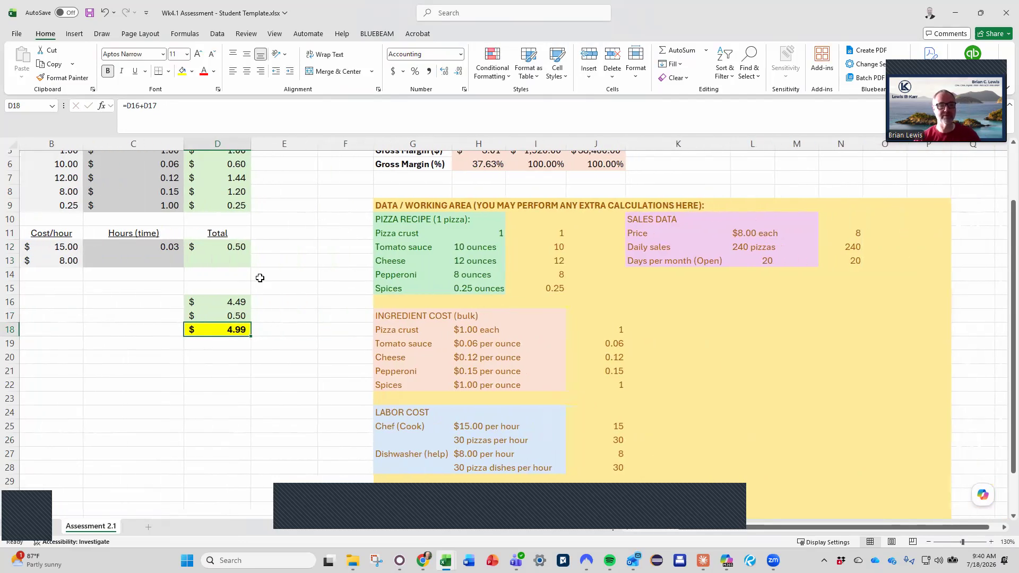
{"action": "scroll", "coordinate": [258, 275], "scroll_direction": "up", "scroll_amount": 2}
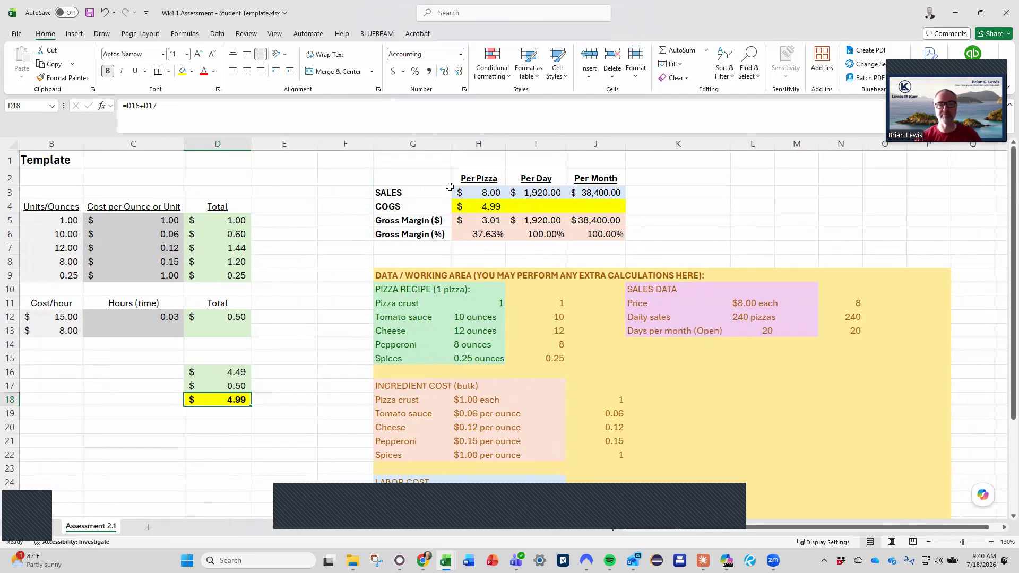
{"action": "left_click_drag", "start_coordinate": [545, 192], "coordinate": [579, 197]}
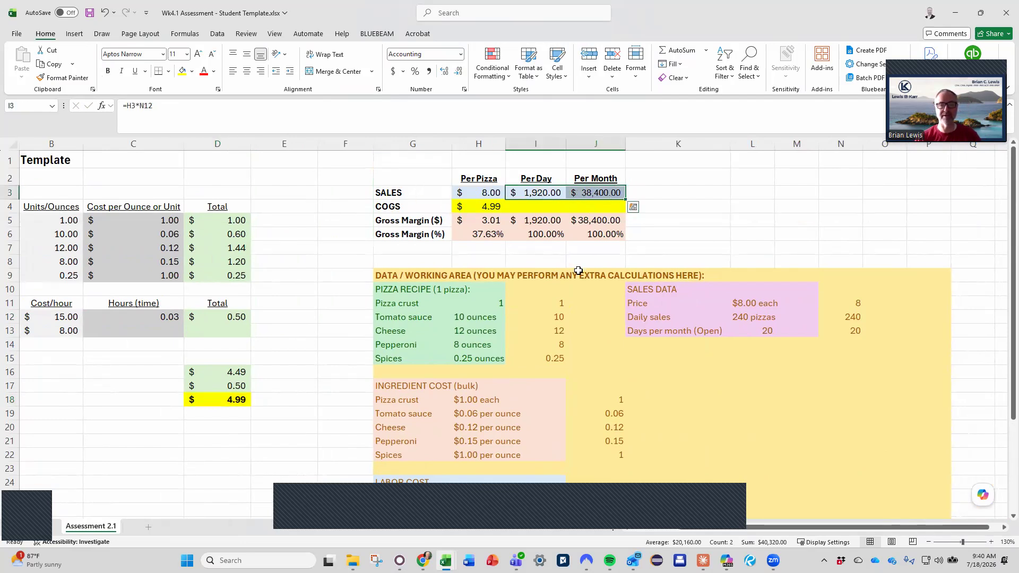
{"action": "scroll", "coordinate": [579, 271], "scroll_direction": "left", "scroll_amount": 3}
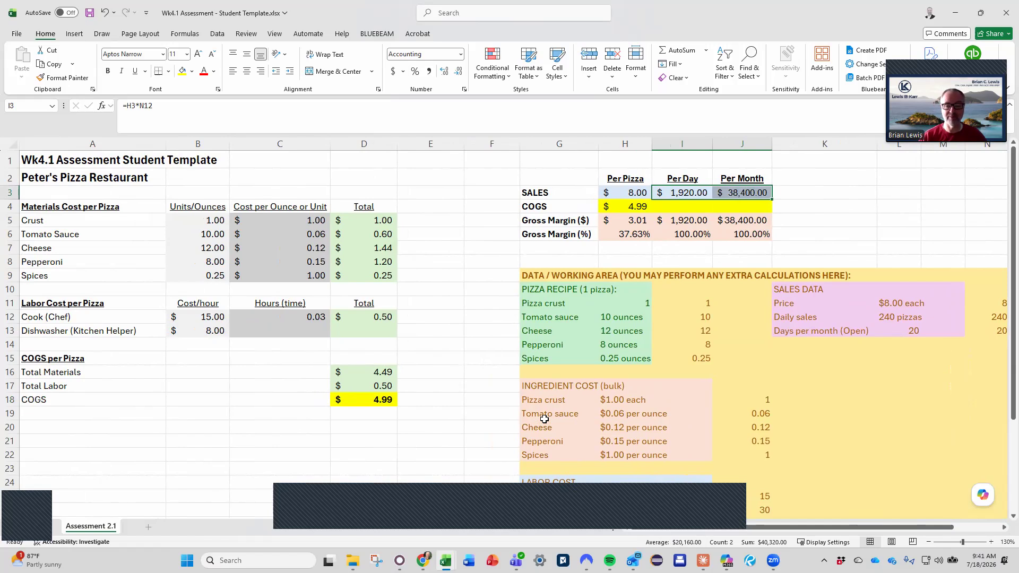
{"action": "left_click", "coordinate": [725, 503]}
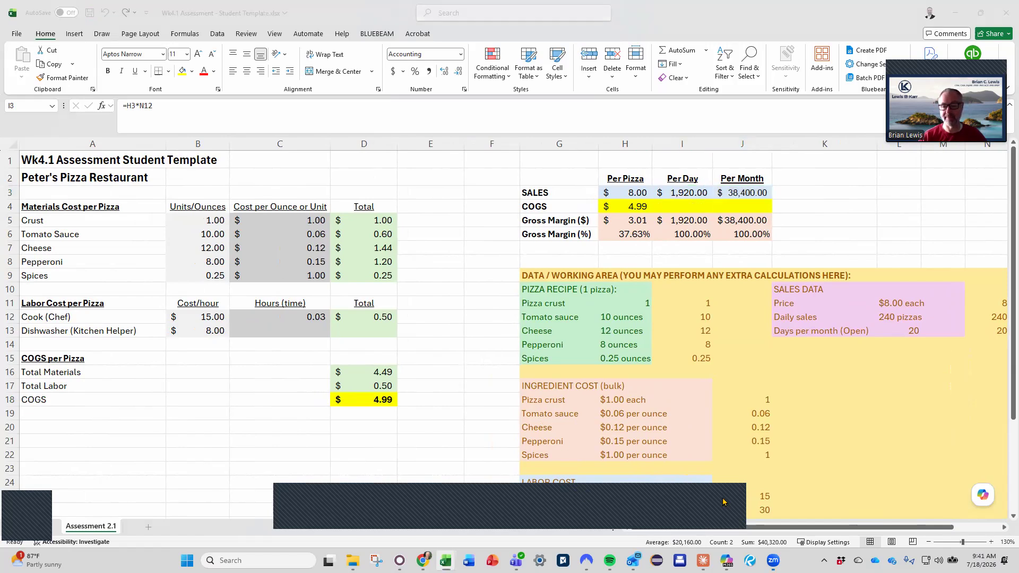